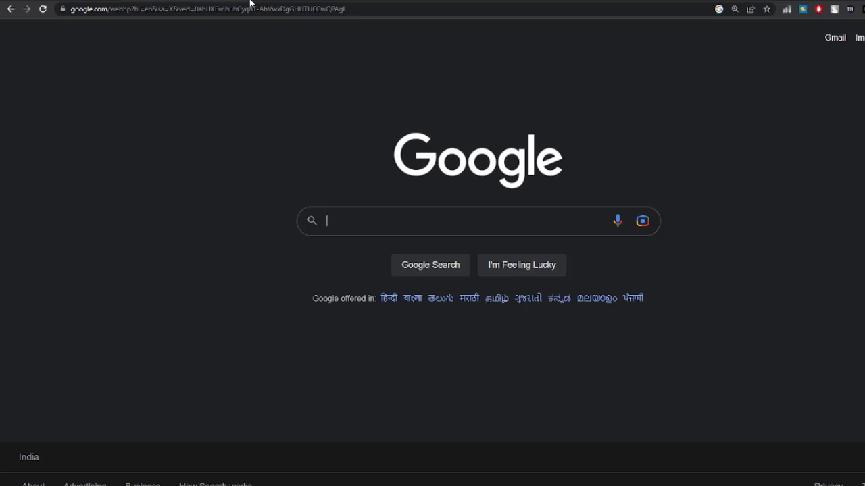
Search Google for "teespring" and open the Teespring website from the results.
{"action": "type", "text": "teespring"}
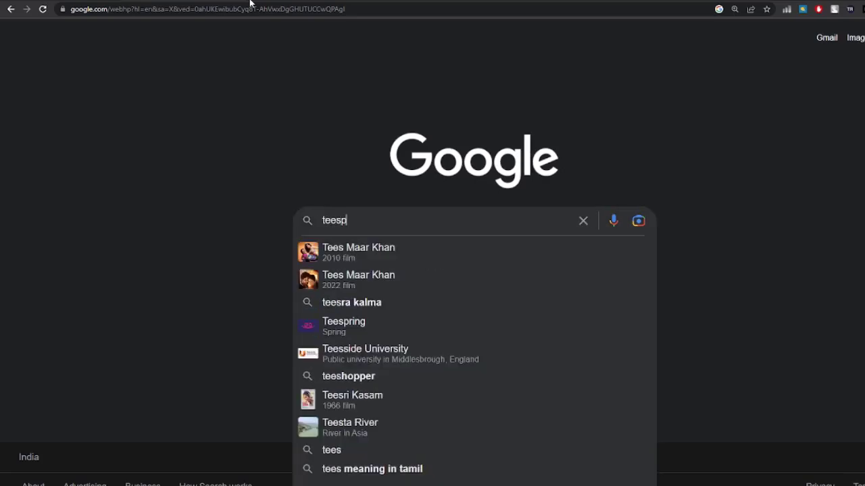
{"action": "key", "text": "Return"}
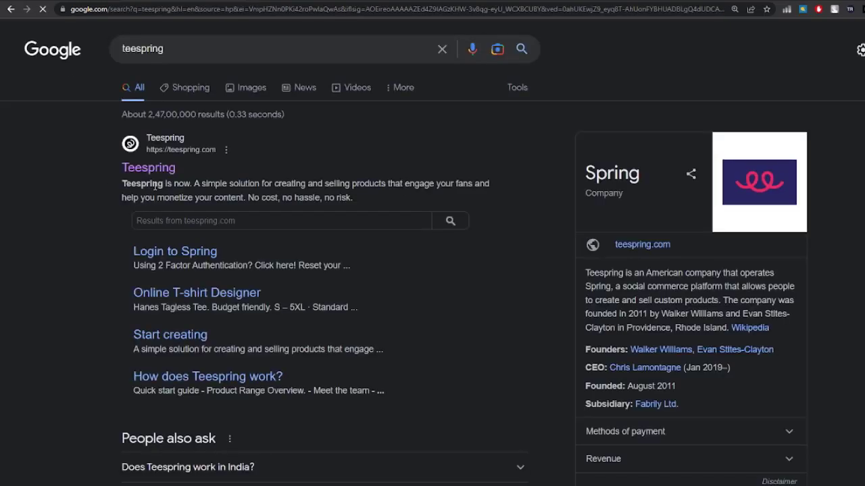
{"action": "left_click", "coordinate": [153, 169]}
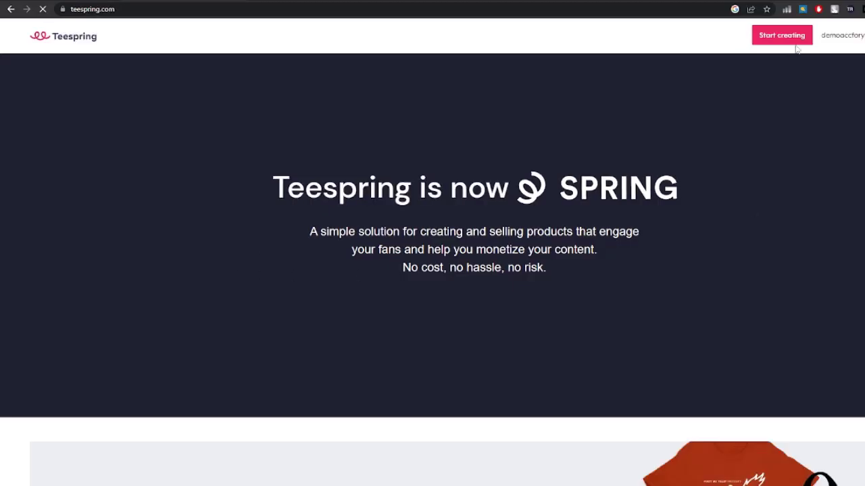
Start creating a new product from the Teespring homepage.
{"action": "scroll", "coordinate": [554, 206], "scroll_direction": "down", "scroll_amount": 3}
{"action": "scroll", "coordinate": [540, 250], "scroll_direction": "down", "scroll_amount": 2}
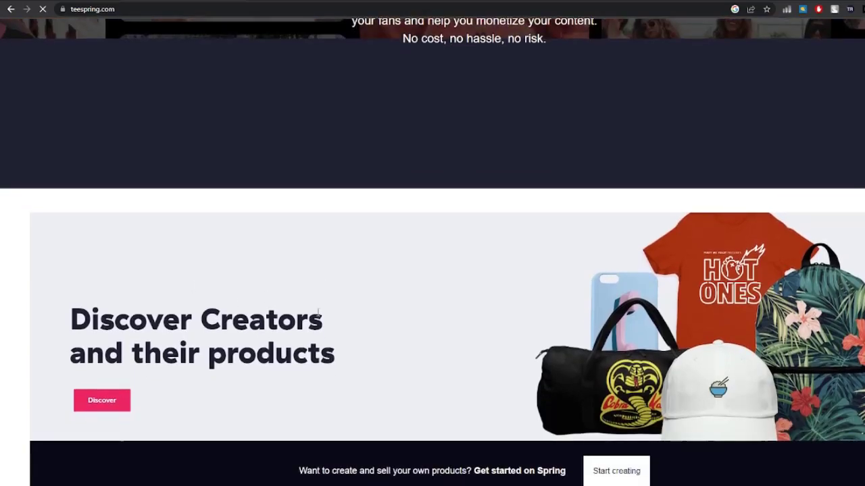
{"action": "scroll", "coordinate": [675, 460], "scroll_direction": "up", "scroll_amount": 4}
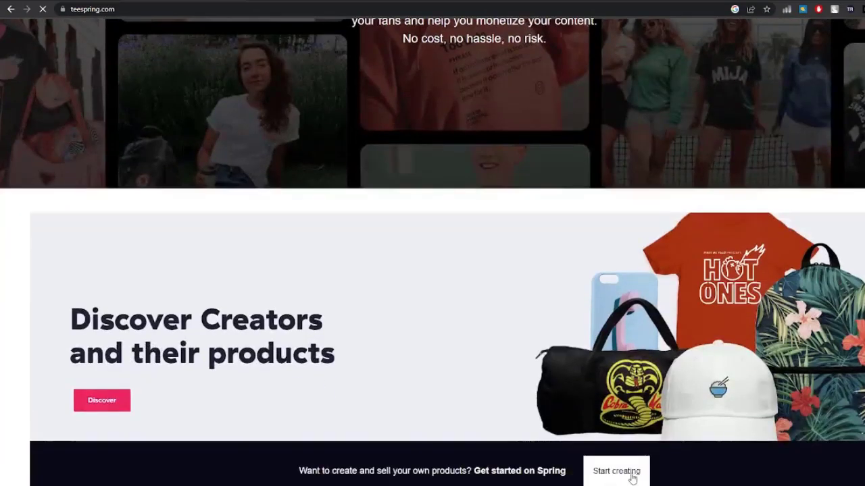
{"action": "left_click", "coordinate": [623, 478]}
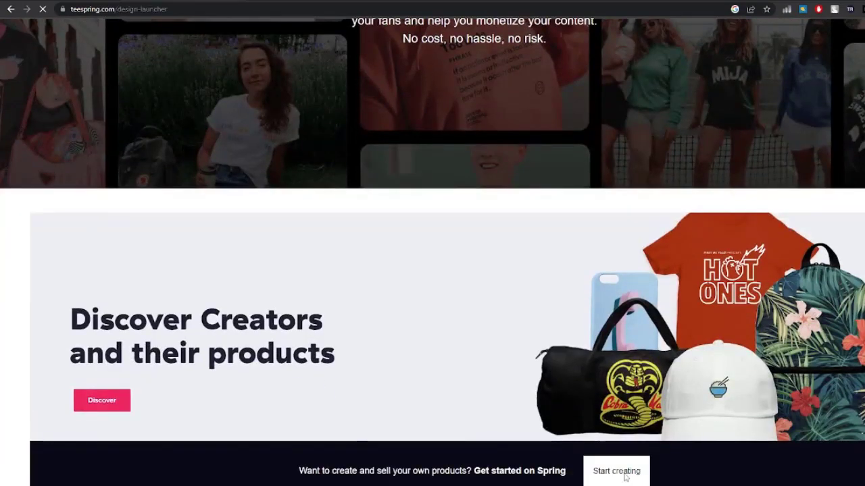
Browse the product catalogue and open the men's T-Shirts category under Apparel.
{"action": "scroll", "coordinate": [365, 348], "scroll_direction": "down", "scroll_amount": 1}
{"action": "scroll", "coordinate": [340, 337], "scroll_direction": "up", "scroll_amount": 1}
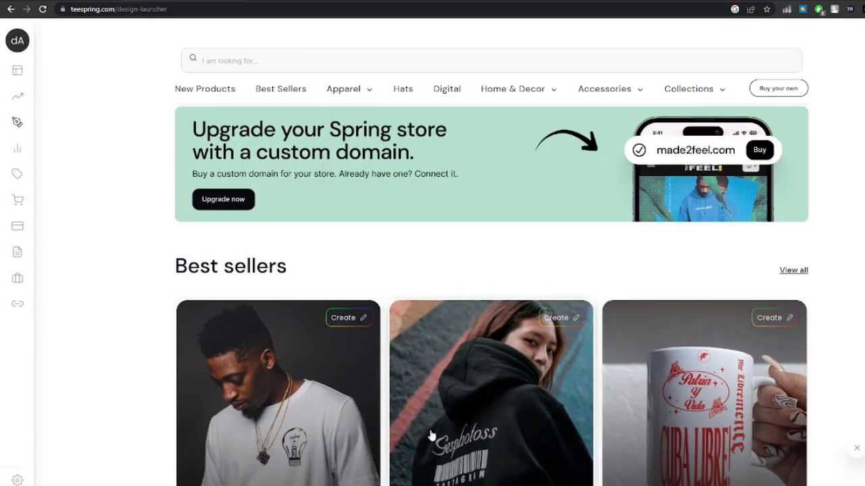
{"action": "scroll", "coordinate": [567, 466], "scroll_direction": "down", "scroll_amount": 1}
{"action": "scroll", "coordinate": [568, 466], "scroll_direction": "down", "scroll_amount": 2}
{"action": "scroll", "coordinate": [300, 120], "scroll_direction": "up", "scroll_amount": 4}
{"action": "mouse_move", "coordinate": [347, 106]}
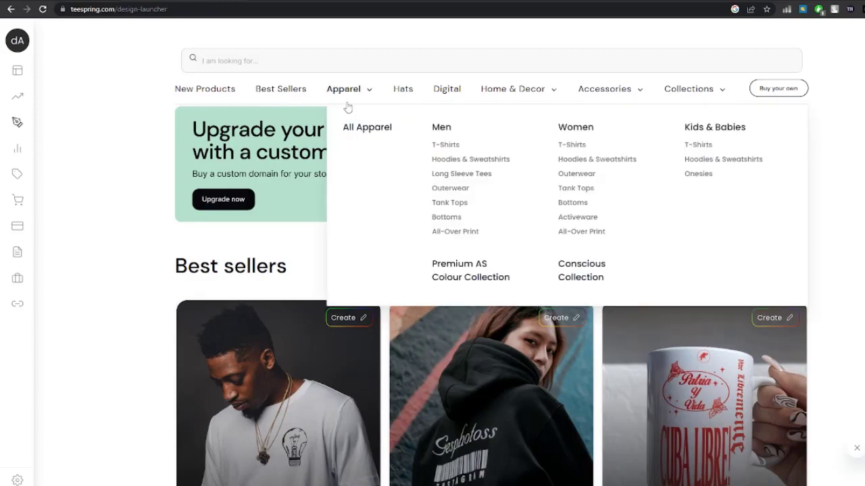
{"action": "left_click", "coordinate": [443, 145]}
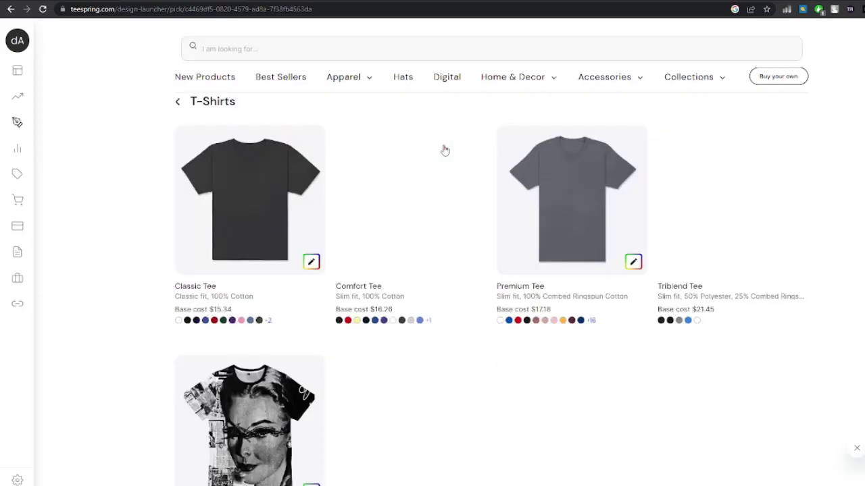
Look through the T-shirt styles and start designing the Classic Tee.
{"action": "scroll", "coordinate": [439, 303], "scroll_direction": "down", "scroll_amount": 5}
{"action": "scroll", "coordinate": [455, 301], "scroll_direction": "up", "scroll_amount": 5}
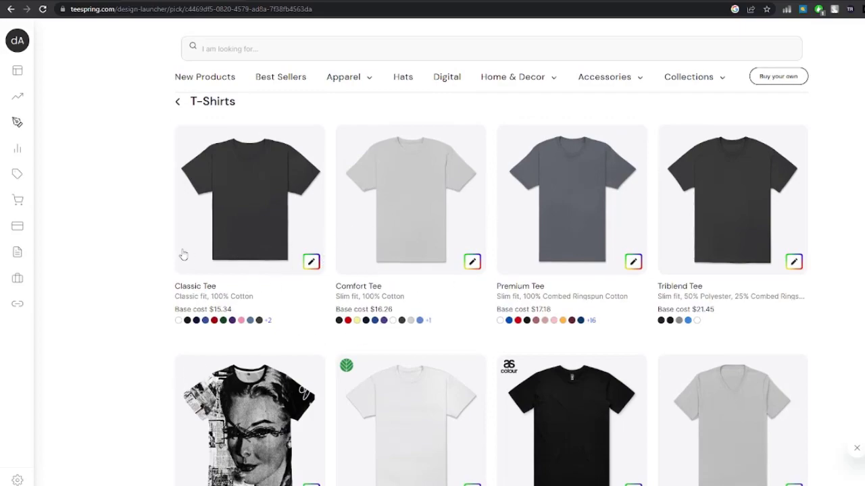
{"action": "left_click", "coordinate": [311, 263]}
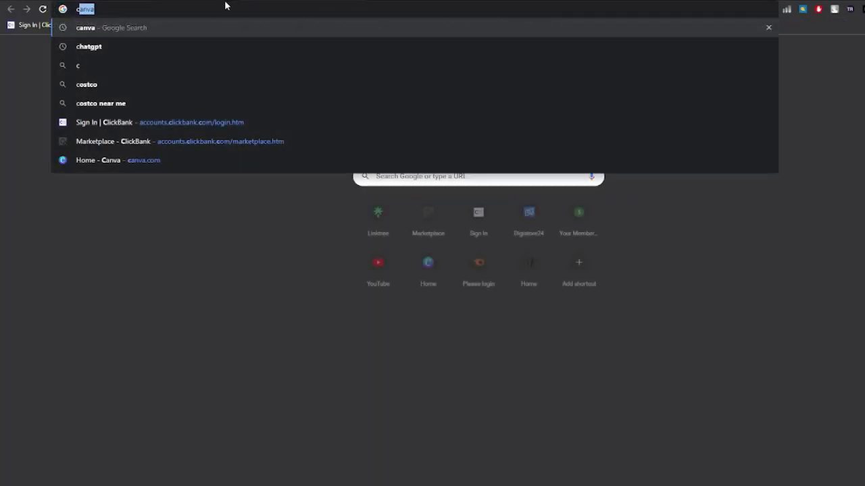
Switch to Canva and create a new T-shirt design by searching the design types for "tshirt".
{"action": "type", "text": "a"}
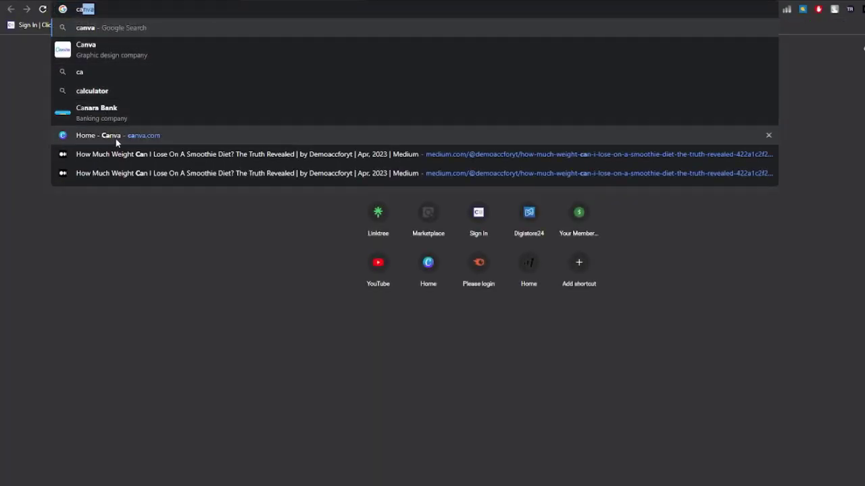
{"action": "left_click", "coordinate": [117, 140]}
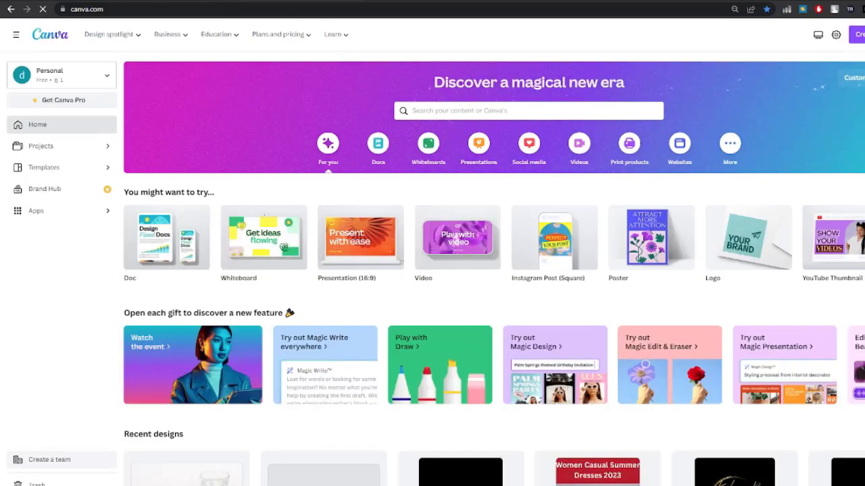
{"action": "left_click", "coordinate": [856, 34]}
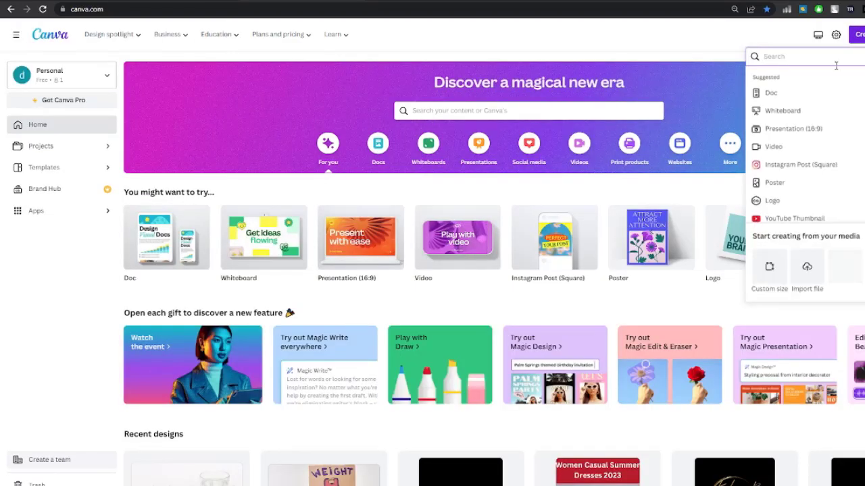
{"action": "type", "text": "ts"}
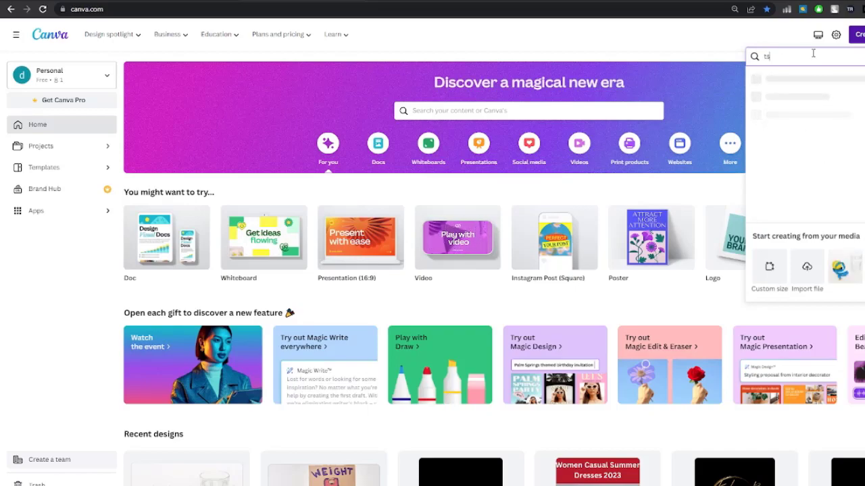
{"action": "type", "text": "hirt"}
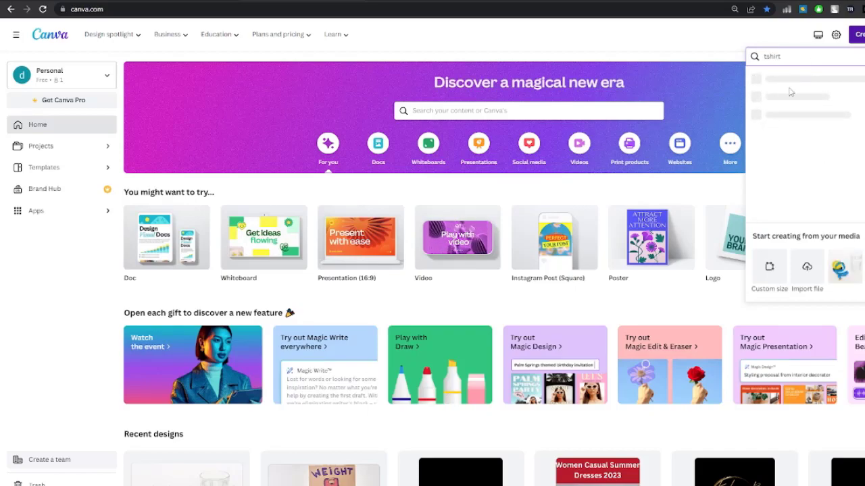
{"action": "left_click", "coordinate": [790, 85]}
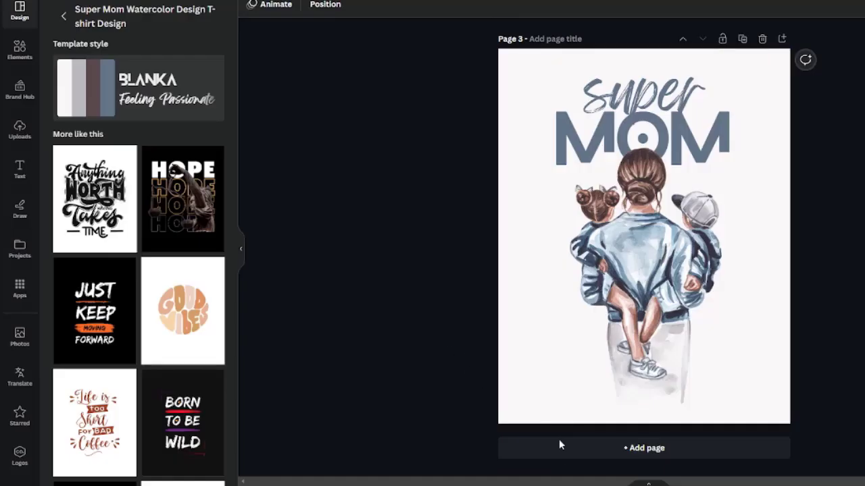
Add a fourth page and apply the white "Anything Worth Having Takes Time" template to it.
{"action": "left_click", "coordinate": [561, 457]}
{"action": "left_click", "coordinate": [108, 203]}
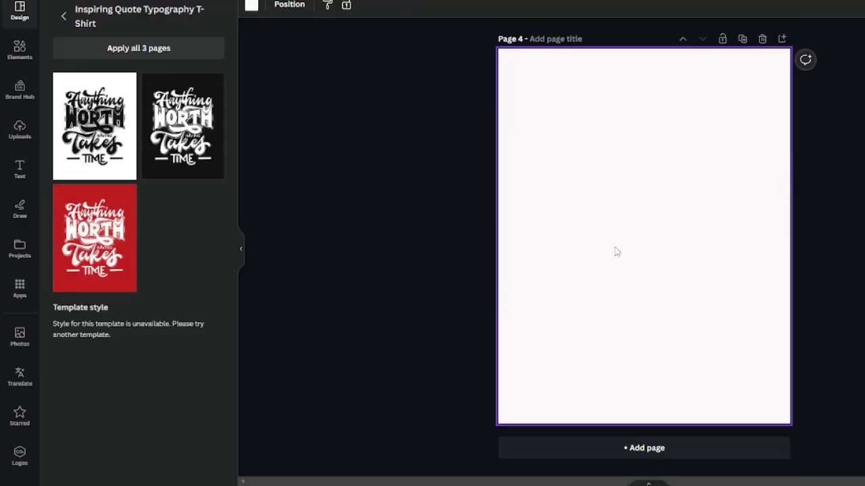
{"action": "left_click", "coordinate": [108, 148]}
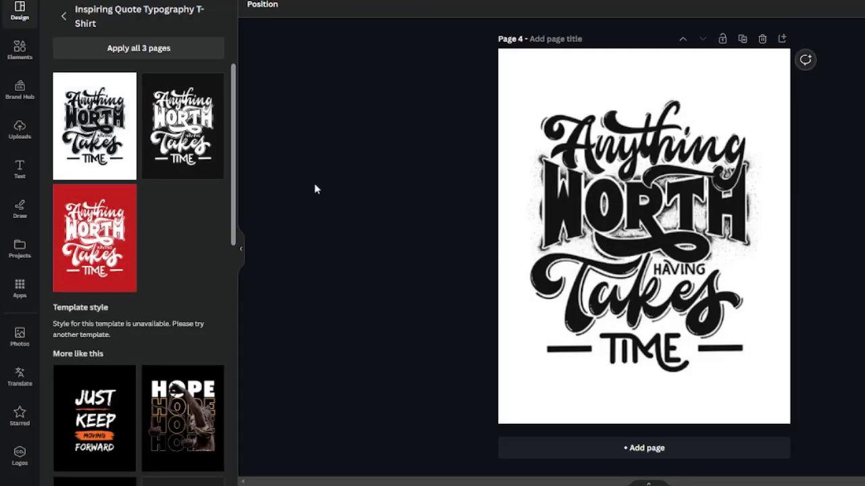
Enlarge the quote artwork on page 4 to nearly fill the page and move it slightly upward.
{"action": "scroll", "coordinate": [640, 206], "scroll_direction": "up", "scroll_amount": 2}
{"action": "scroll", "coordinate": [641, 223], "scroll_direction": "down", "scroll_amount": 2}
{"action": "left_click", "coordinate": [642, 231]}
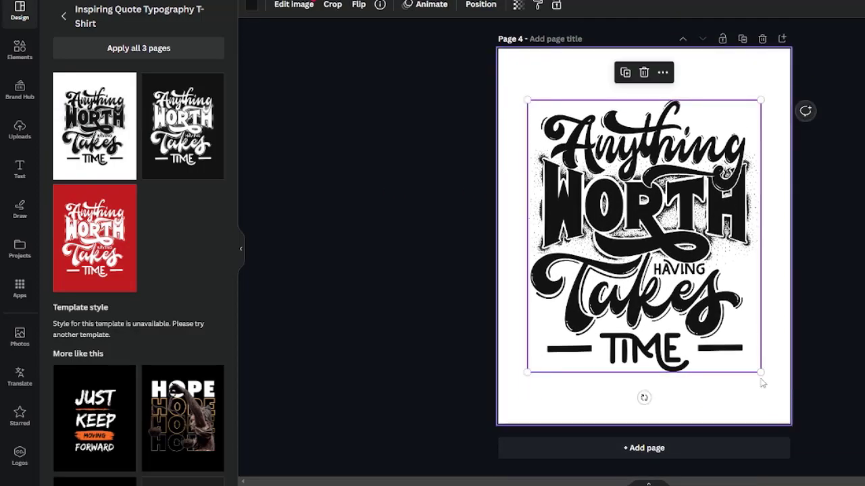
{"action": "left_click_drag", "start_coordinate": [761, 373], "coordinate": [793, 411]}
{"action": "left_click_drag", "start_coordinate": [731, 331], "coordinate": [725, 311]}
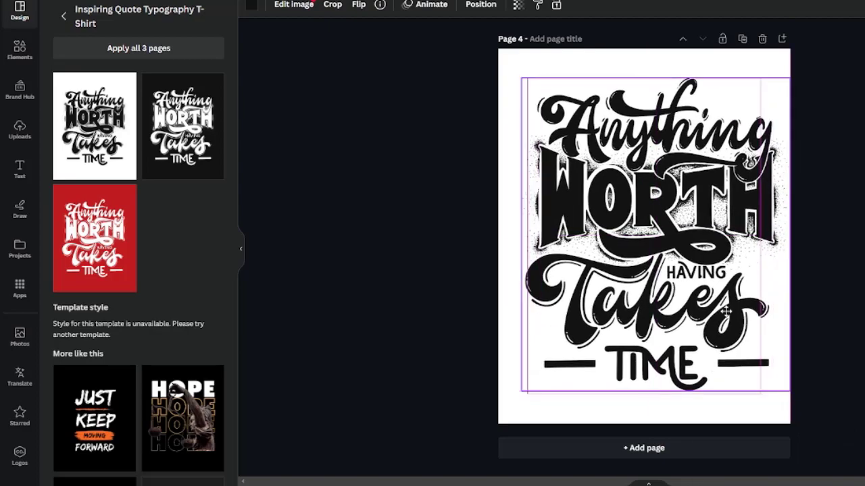
{"action": "scroll", "coordinate": [726, 311], "scroll_direction": "up", "scroll_amount": 6}
{"action": "left_click", "coordinate": [712, 297]}
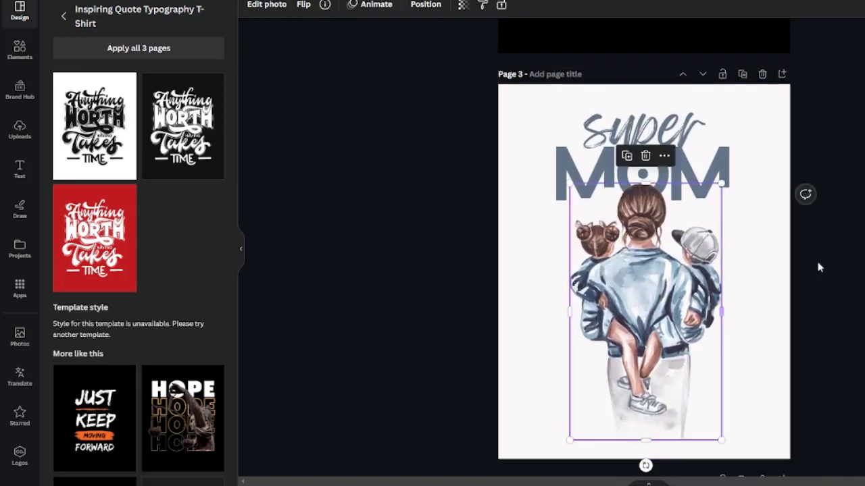
{"action": "scroll", "coordinate": [824, 264], "scroll_direction": "down", "scroll_amount": 3}
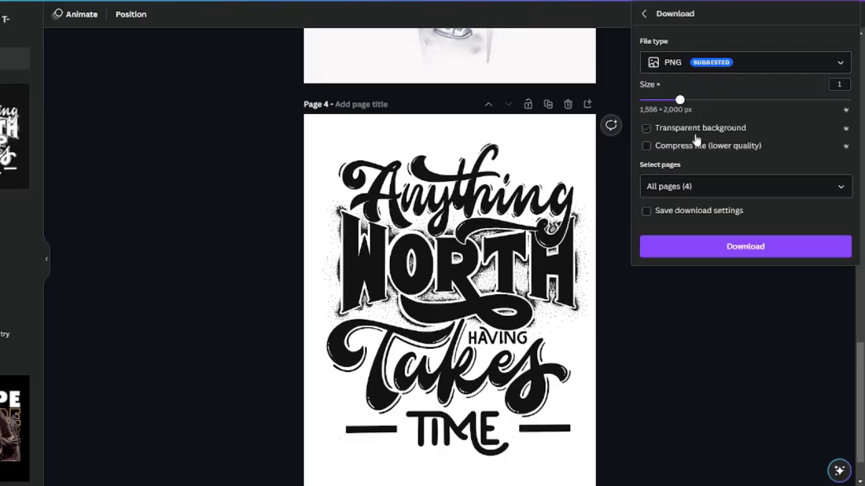
Limit the PNG download to page 3 only.
{"action": "left_click", "coordinate": [676, 188]}
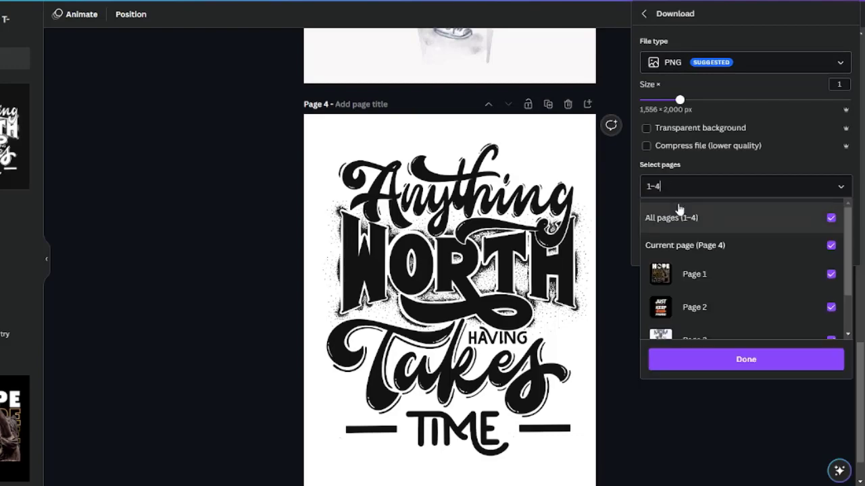
{"action": "scroll", "coordinate": [681, 321], "scroll_direction": "down", "scroll_amount": 1}
{"action": "left_click", "coordinate": [682, 284]}
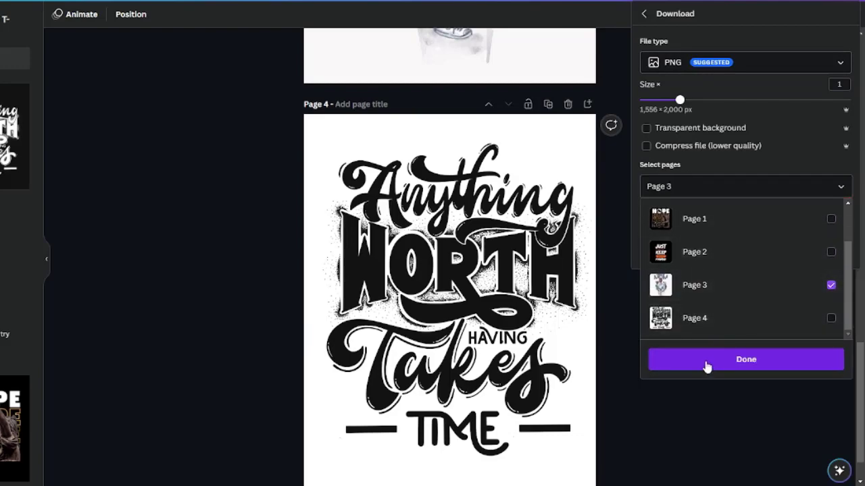
{"action": "left_click", "coordinate": [705, 366]}
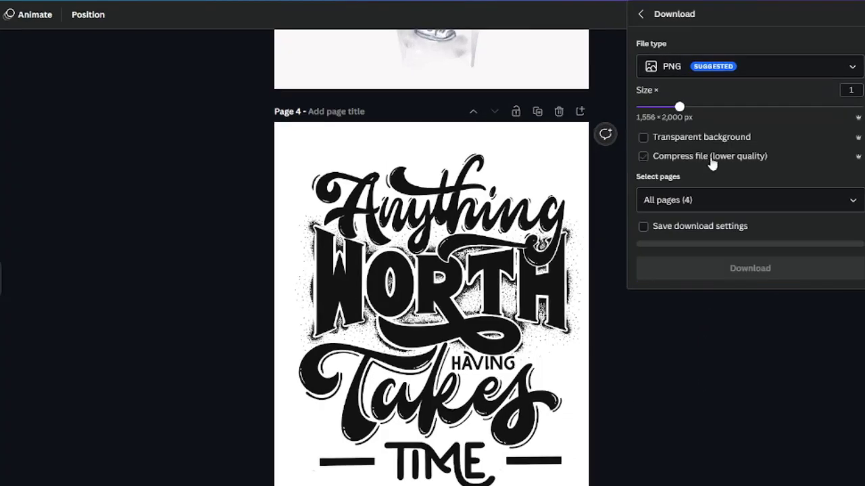
Enable the transparent background, restrict the download to a single page, and download the design as PNG.
{"action": "left_click", "coordinate": [679, 128]}
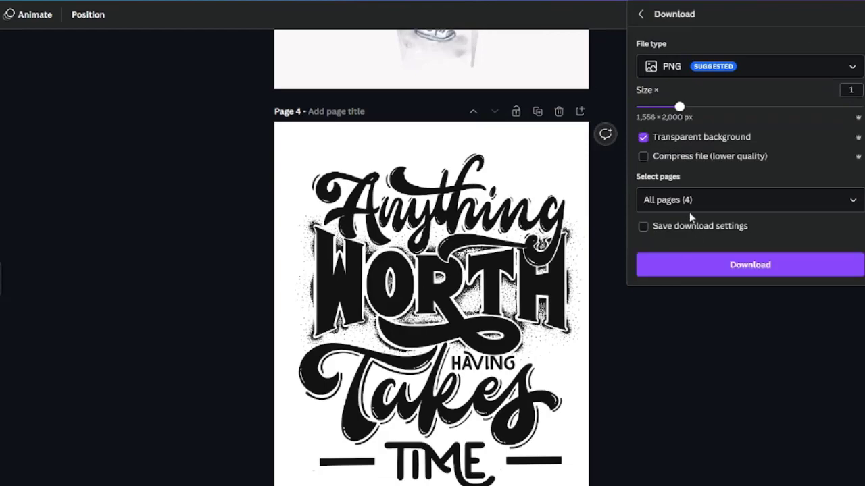
{"action": "left_click", "coordinate": [689, 210]}
{"action": "left_click", "coordinate": [701, 235]}
{"action": "scroll", "coordinate": [689, 344], "scroll_direction": "down", "scroll_amount": 1}
{"action": "scroll", "coordinate": [689, 338], "scroll_direction": "down", "scroll_amount": 1}
{"action": "left_click", "coordinate": [676, 311]}
{"action": "left_click", "coordinate": [716, 386]}
{"action": "left_click", "coordinate": [708, 255]}
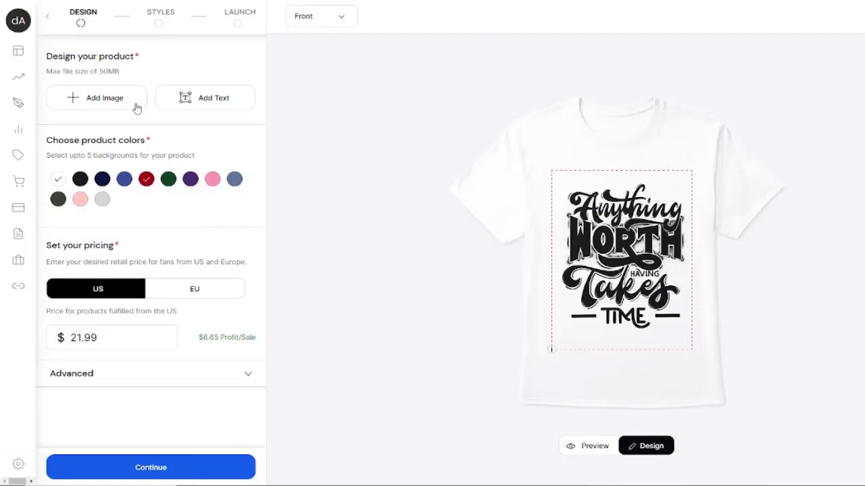
Nudge the quote artwork slightly upward within the print area on the front of the Teespring shirt.
{"action": "mouse_move", "coordinate": [551, 345]}
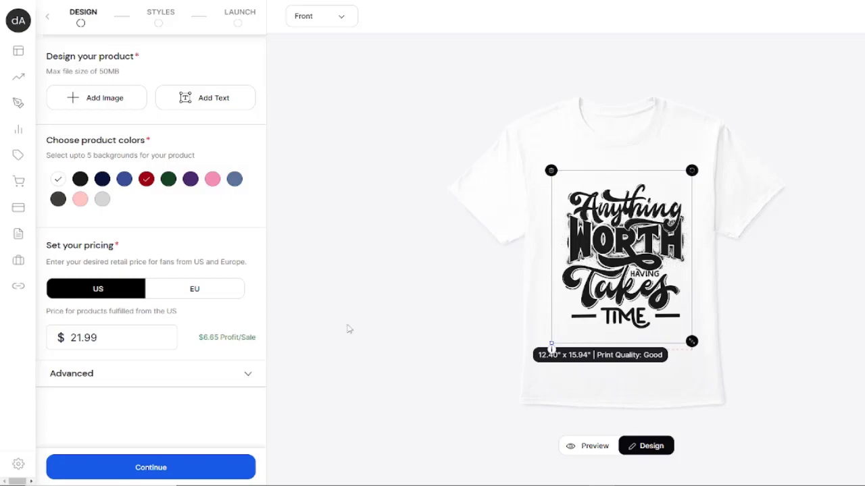
{"action": "left_click_drag", "start_coordinate": [620, 234], "coordinate": [621, 224]}
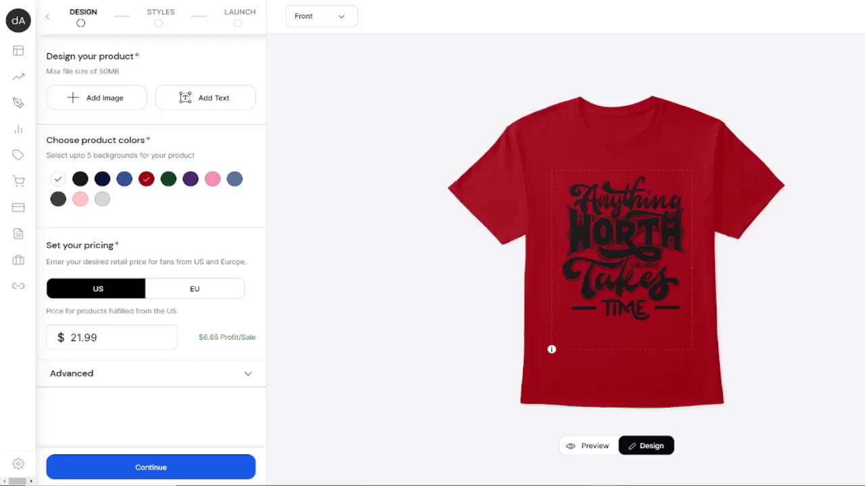
Remove red from the product colors, try black, navy and blue, and keep pink, light pink and light grey alongside white.
{"action": "left_click", "coordinate": [149, 182]}
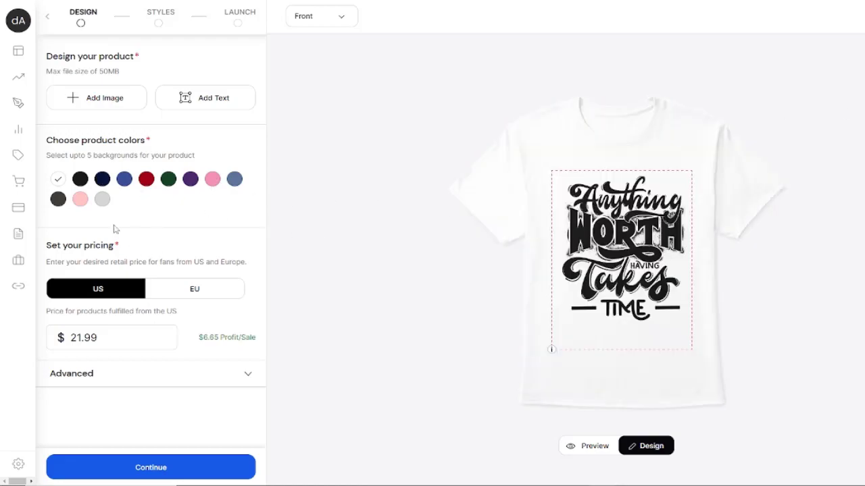
{"action": "left_click", "coordinate": [82, 181]}
{"action": "left_click", "coordinate": [81, 180]}
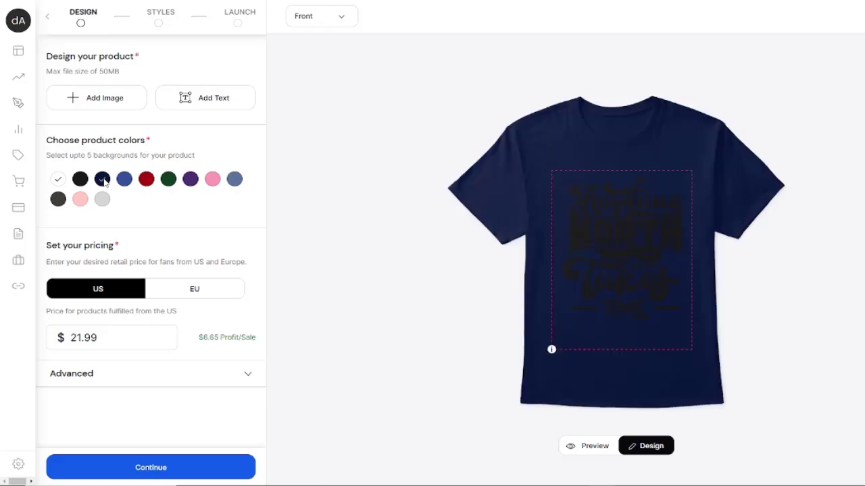
{"action": "left_click", "coordinate": [124, 179]}
{"action": "left_click", "coordinate": [124, 180]}
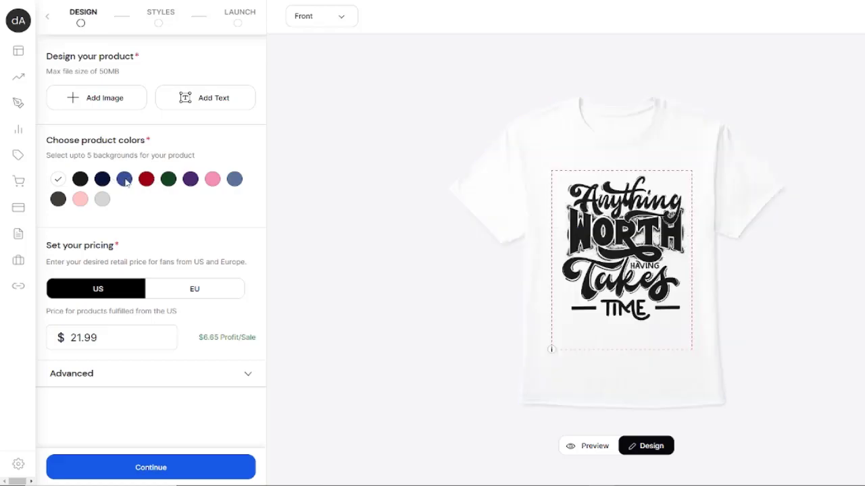
{"action": "left_click", "coordinate": [213, 180]}
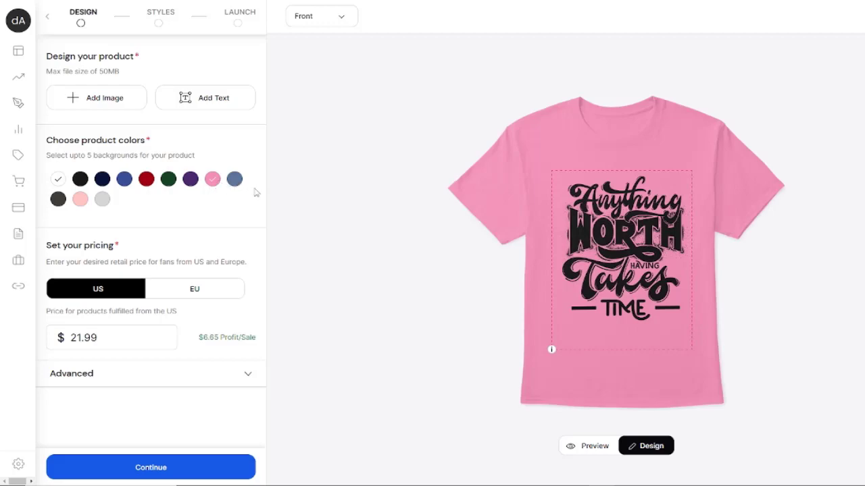
{"action": "left_click", "coordinate": [79, 203]}
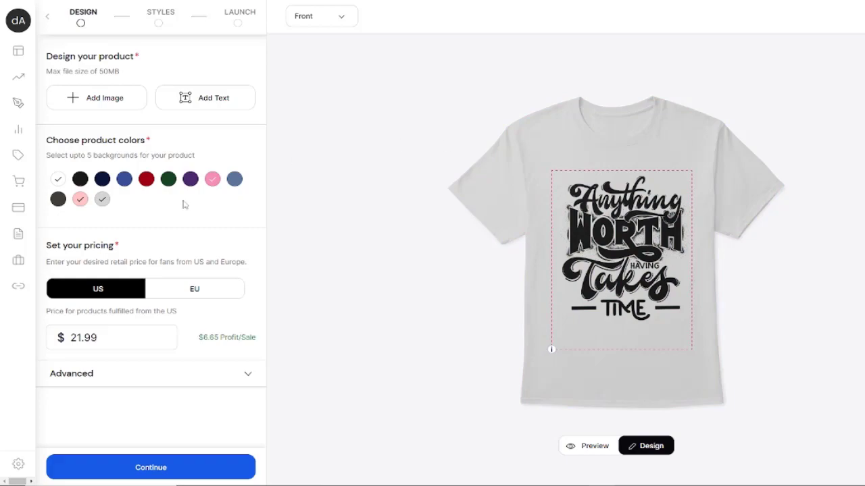
Try the dark grey product color, remove it again, and set the US retail price to $19.99.
{"action": "left_click", "coordinate": [59, 201]}
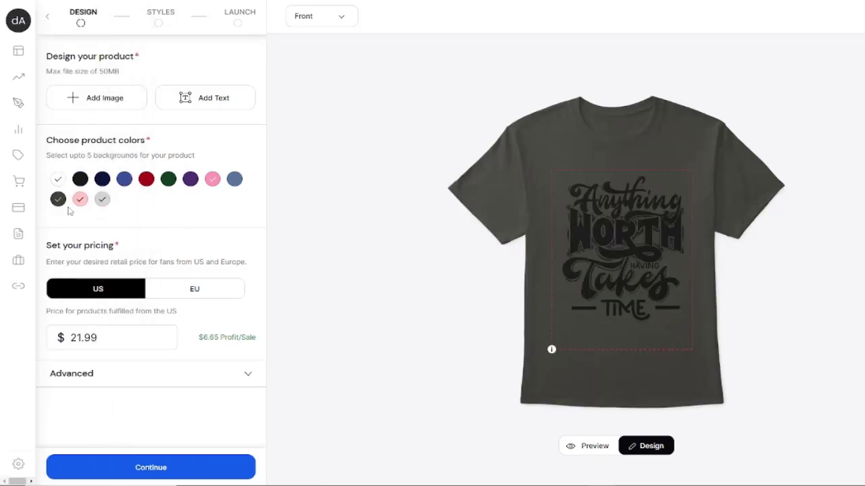
{"action": "left_click", "coordinate": [58, 201]}
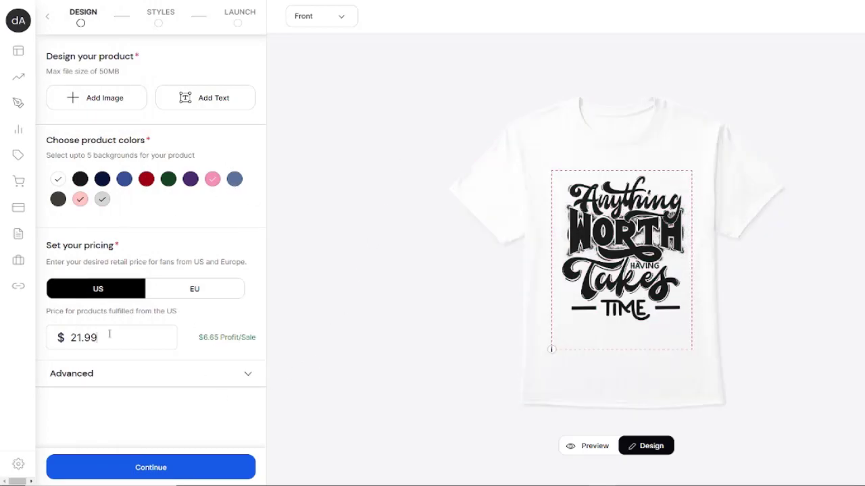
{"action": "double_click", "coordinate": [82, 338]}
{"action": "left_click_drag", "start_coordinate": [212, 338], "coordinate": [201, 341]}
{"action": "double_click", "coordinate": [139, 337]}
{"action": "type", "text": "19."}
Keep the front as the featured view, set the featured color to pink, and preview the shirt.
{"action": "left_click", "coordinate": [145, 378]}
{"action": "scroll", "coordinate": [181, 399], "scroll_direction": "down", "scroll_amount": 2}
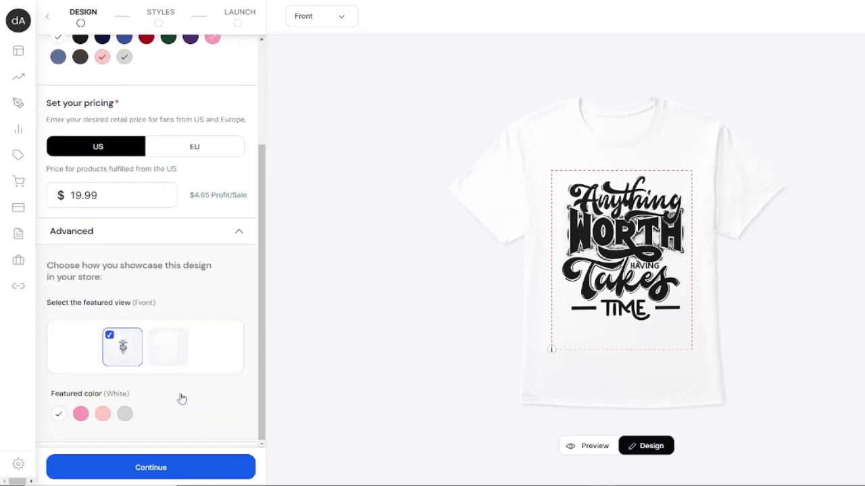
{"action": "left_click", "coordinate": [182, 362]}
{"action": "left_click", "coordinate": [121, 355]}
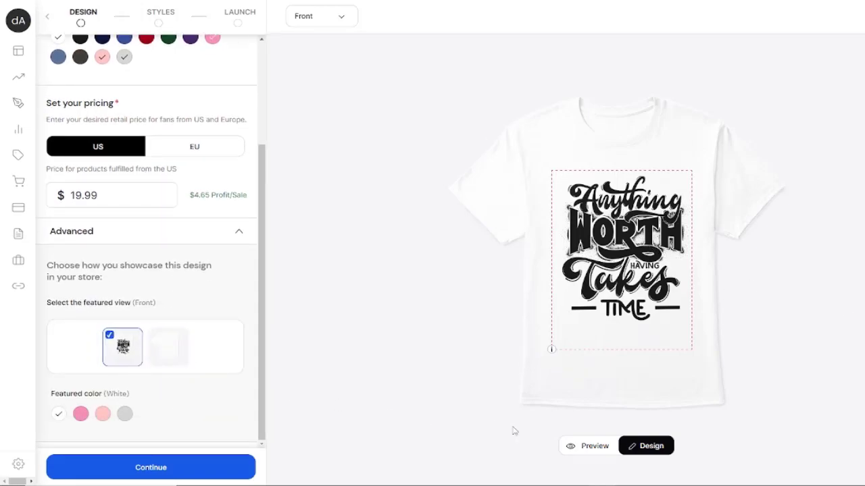
{"action": "left_click", "coordinate": [581, 448]}
{"action": "left_click", "coordinate": [81, 412]}
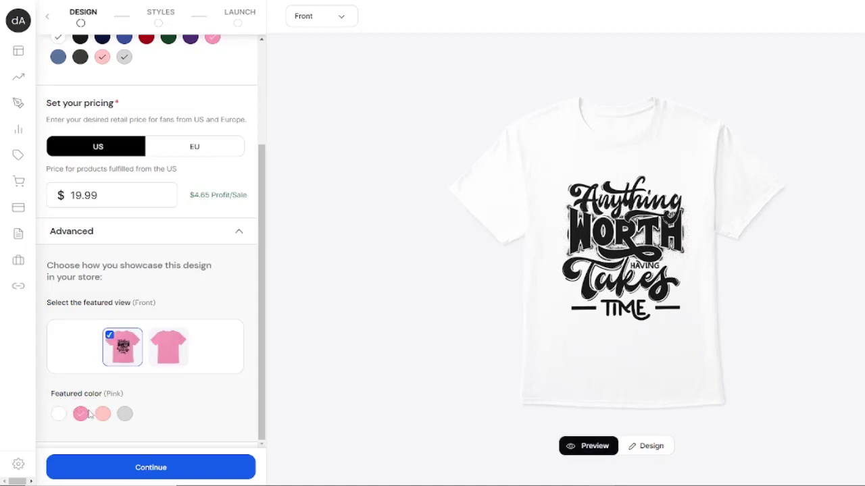
{"action": "scroll", "coordinate": [135, 394], "scroll_direction": "up", "scroll_amount": 2}
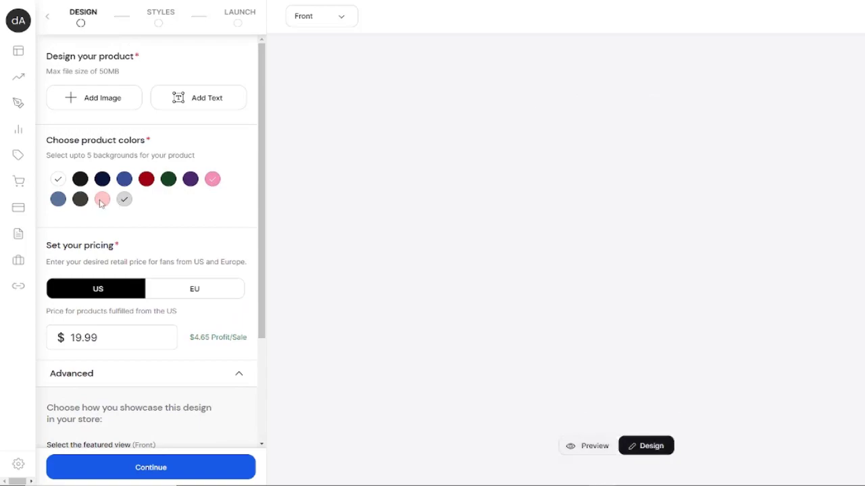
{"action": "left_click", "coordinate": [585, 449]}
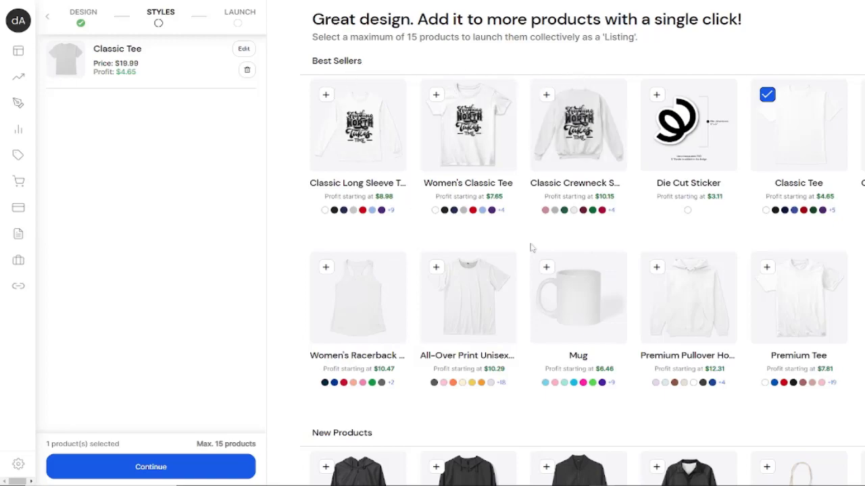
Browse the additional product styles and add the Mug to the listing.
{"action": "scroll", "coordinate": [520, 218], "scroll_direction": "down", "scroll_amount": 2}
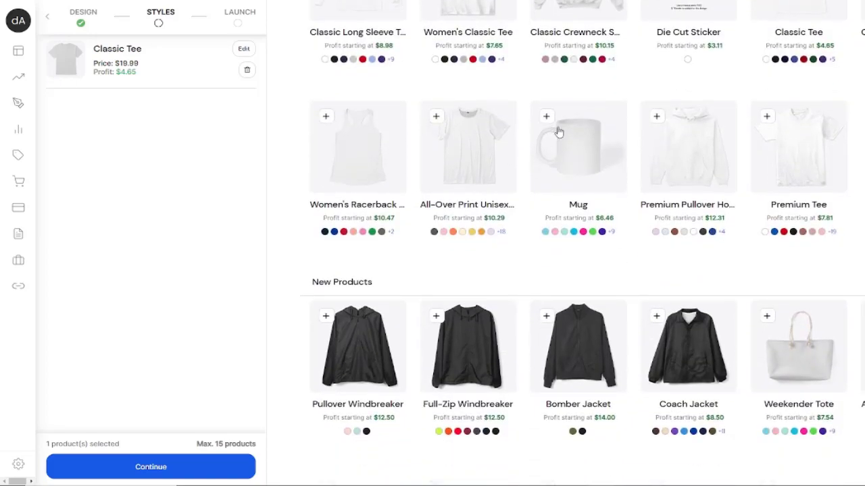
{"action": "scroll", "coordinate": [607, 218], "scroll_direction": "up", "scroll_amount": 2}
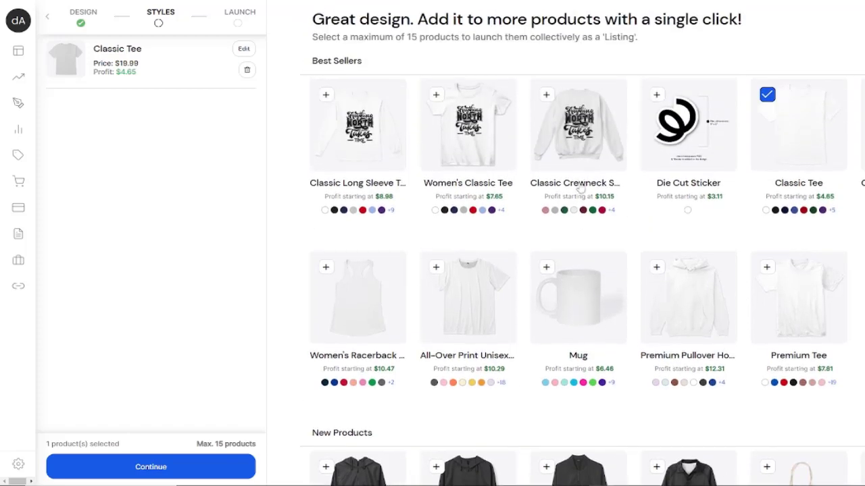
{"action": "left_click", "coordinate": [559, 281]}
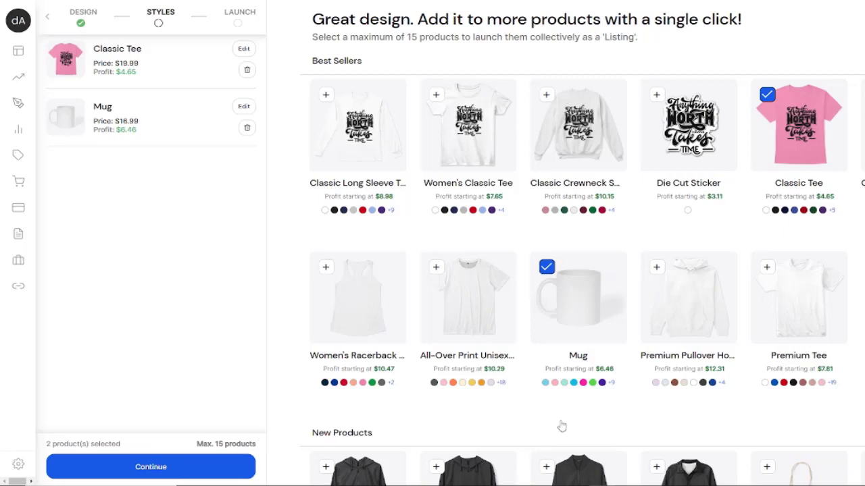
Open the Mug for editing, move its artwork onto the Front area of the print template, and preview it.
{"action": "left_click", "coordinate": [241, 108]}
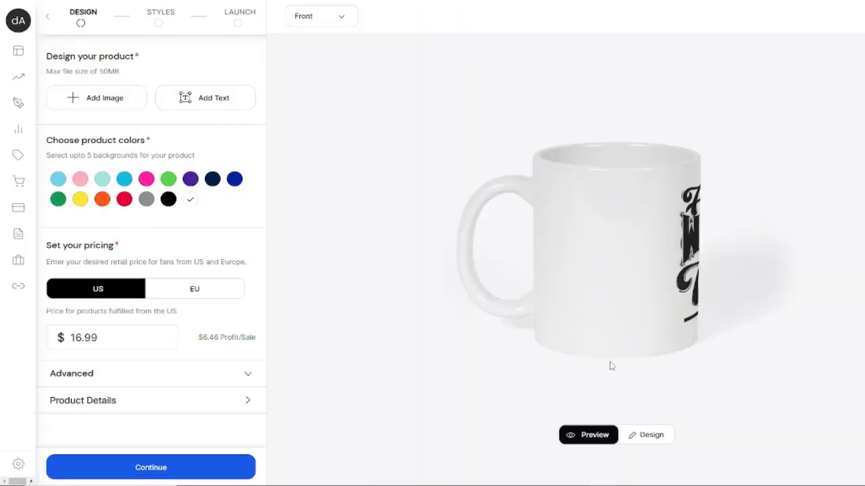
{"action": "left_click", "coordinate": [650, 435]}
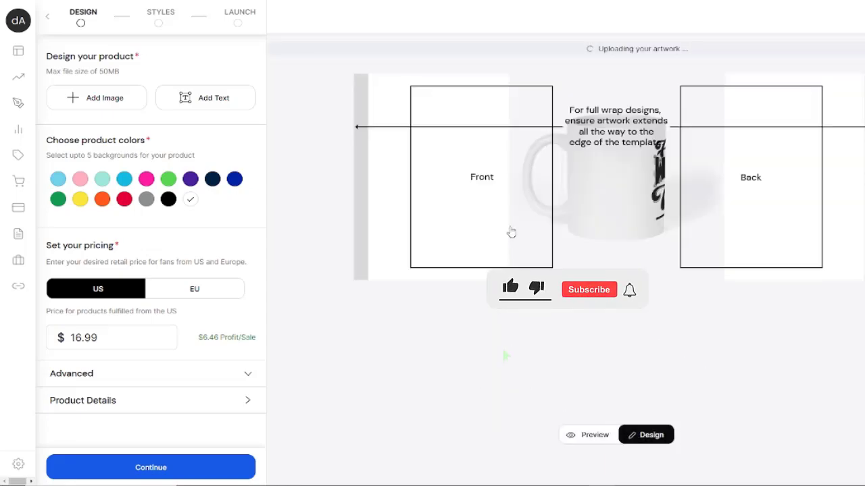
{"action": "mouse_move", "coordinate": [127, 275]}
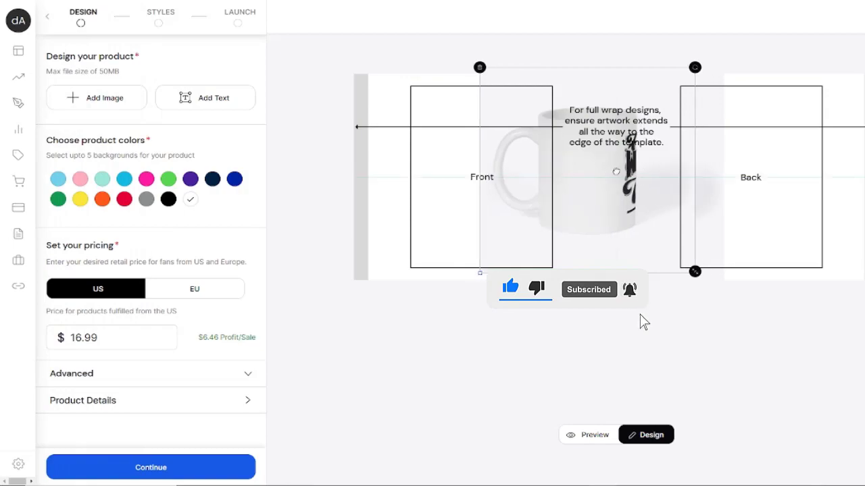
{"action": "left_click_drag", "start_coordinate": [597, 168], "coordinate": [455, 141]}
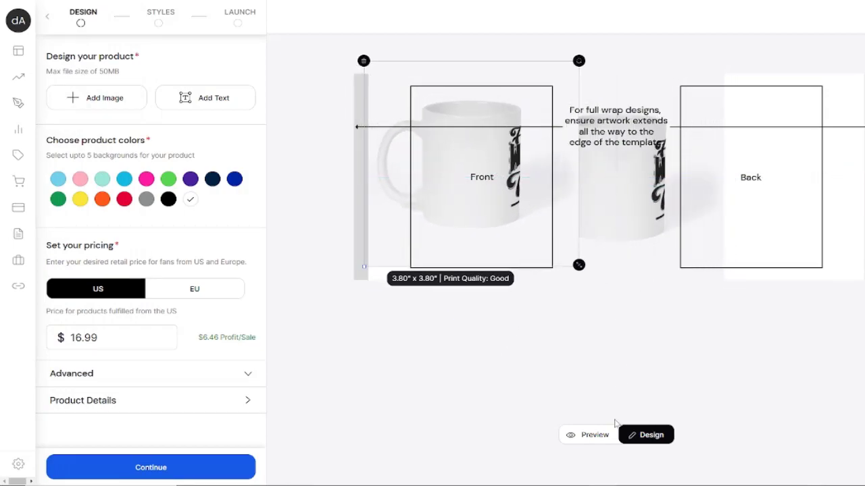
{"action": "left_click", "coordinate": [581, 437]}
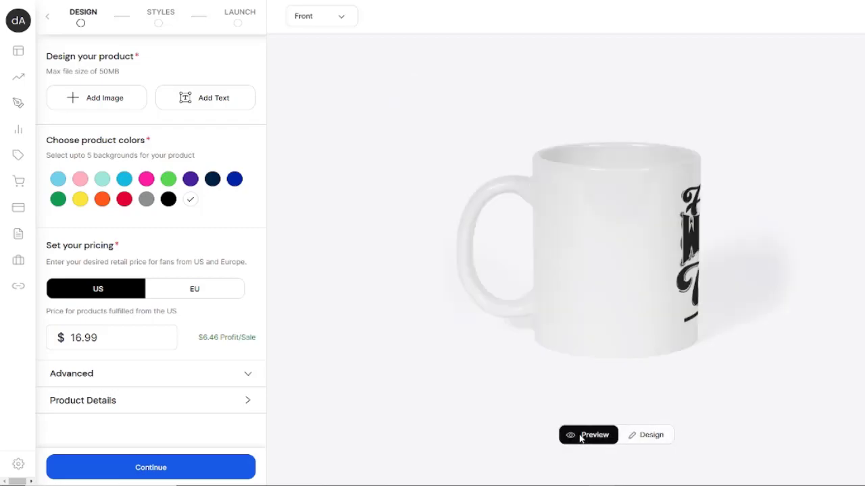
Reposition and resize the quote artwork to fit the mug's Front area, and preview the mug.
{"action": "left_click", "coordinate": [631, 438]}
{"action": "left_click", "coordinate": [590, 435]}
{"action": "left_click_drag", "start_coordinate": [577, 203], "coordinate": [634, 399]}
{"action": "left_click_drag", "start_coordinate": [619, 205], "coordinate": [413, 156]}
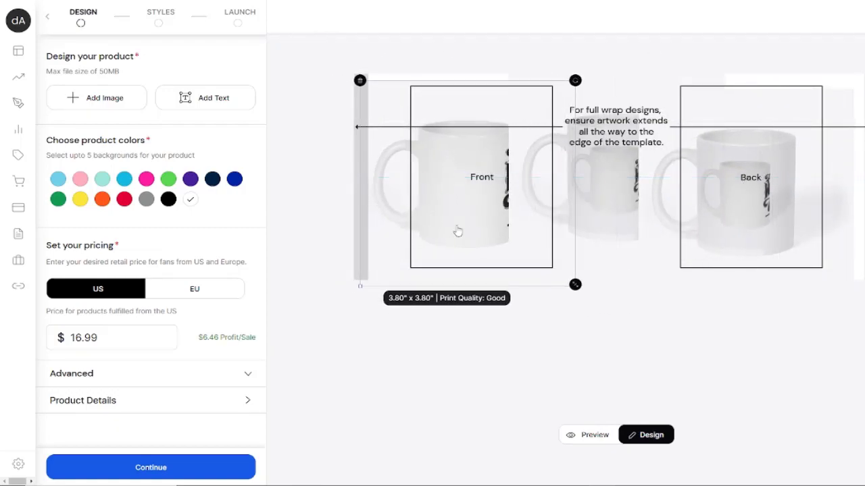
{"action": "left_click_drag", "start_coordinate": [568, 280], "coordinate": [465, 210]}
{"action": "left_click", "coordinate": [601, 140]}
{"action": "left_click", "coordinate": [595, 435]}
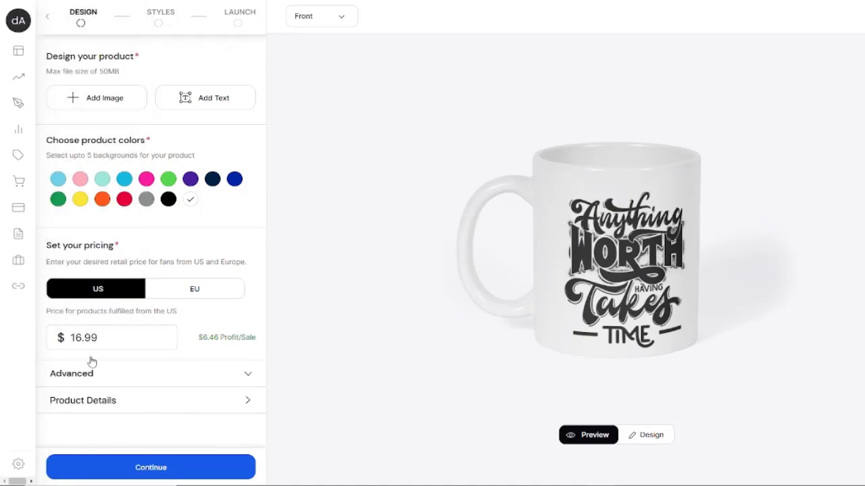
Try hot pink on the mug and remove it, add light pink and yellow alongside white, and preview the mug.
{"action": "left_click", "coordinate": [150, 184]}
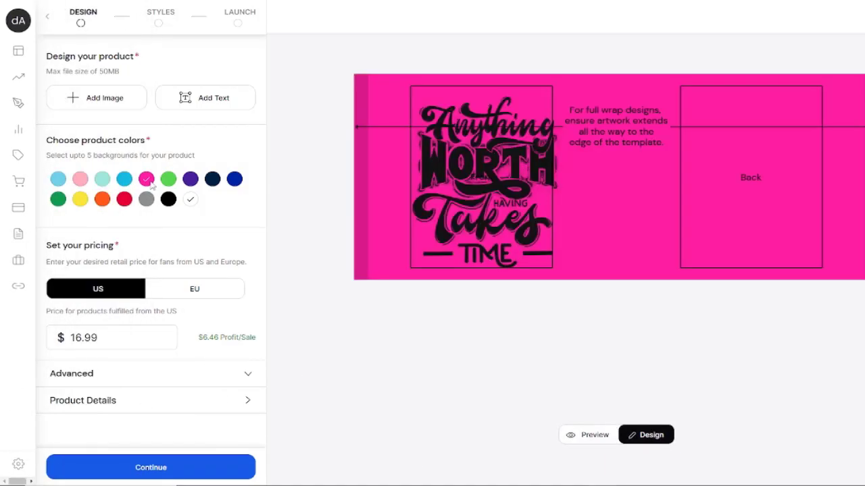
{"action": "left_click", "coordinate": [151, 187]}
{"action": "left_click", "coordinate": [80, 180]}
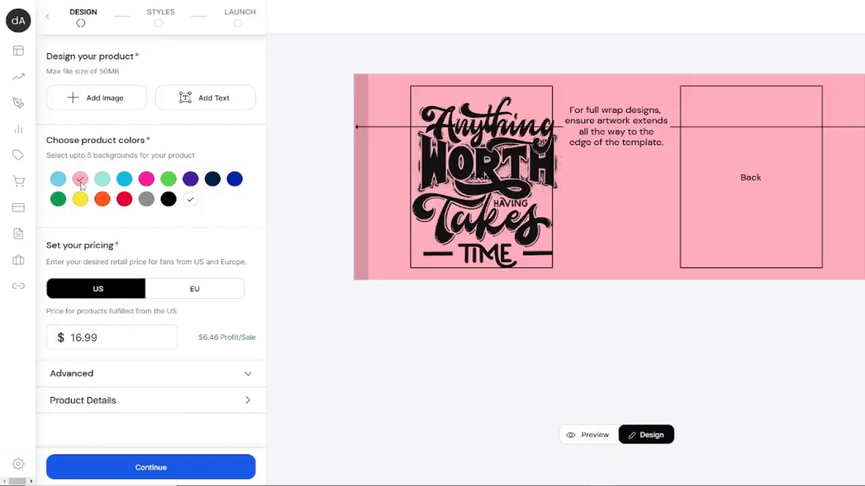
{"action": "left_click", "coordinate": [81, 199]}
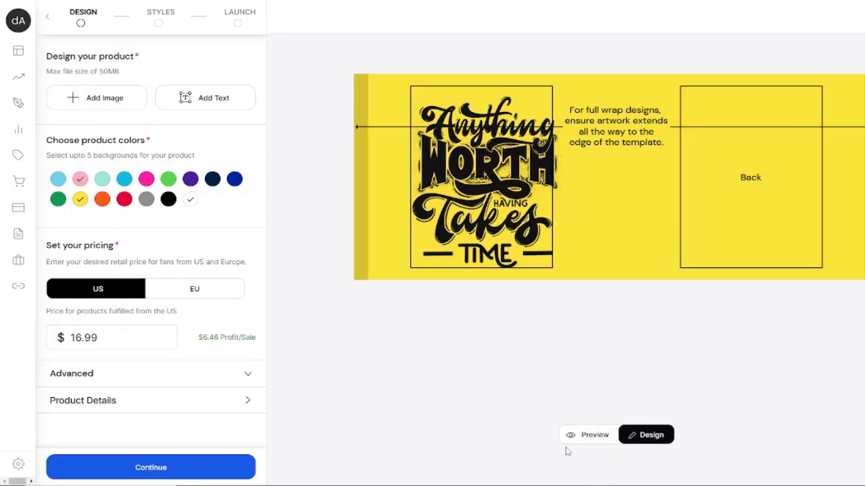
{"action": "left_click", "coordinate": [575, 435]}
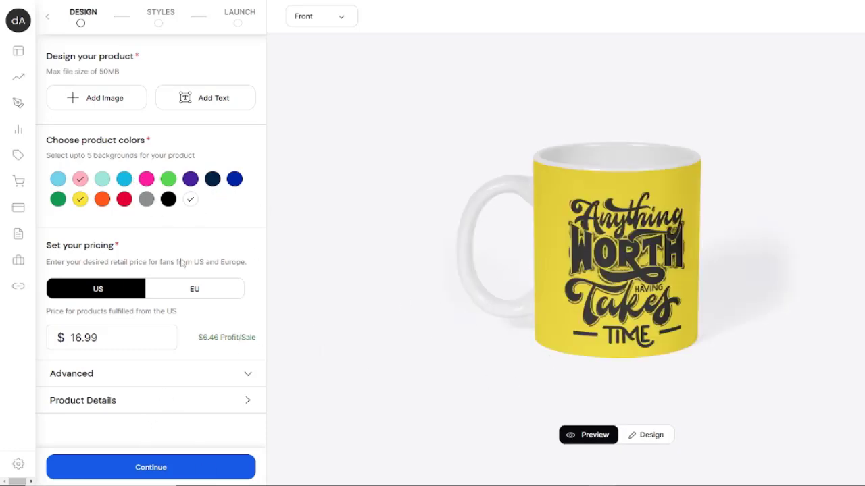
Finish editing the mug with its price kept at $16.99 and continue to the launch stage with both products.
{"action": "mouse_move", "coordinate": [30, 345]}
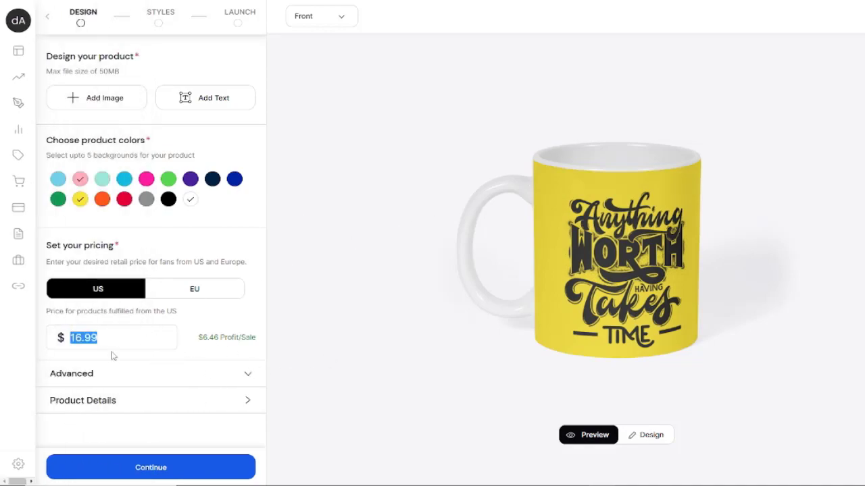
{"action": "left_click", "coordinate": [174, 468]}
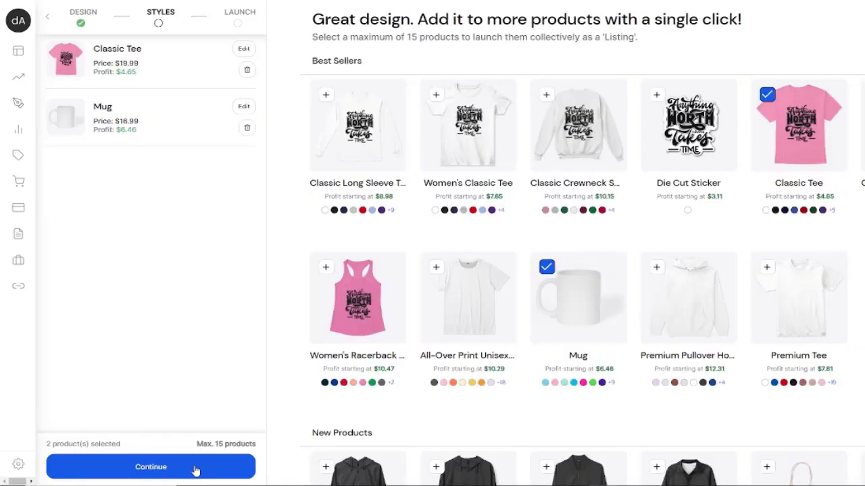
{"action": "scroll", "coordinate": [464, 340], "scroll_direction": "down", "scroll_amount": 6}
{"action": "scroll", "coordinate": [389, 378], "scroll_direction": "down", "scroll_amount": 10}
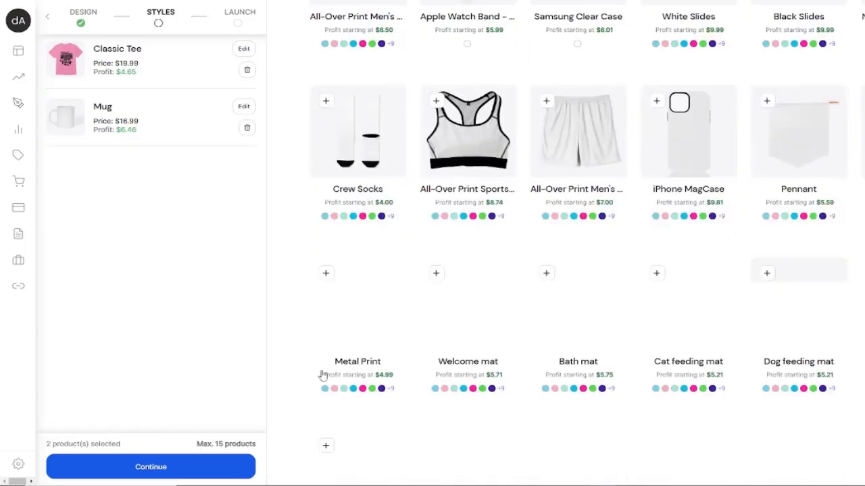
{"action": "left_click", "coordinate": [227, 472]}
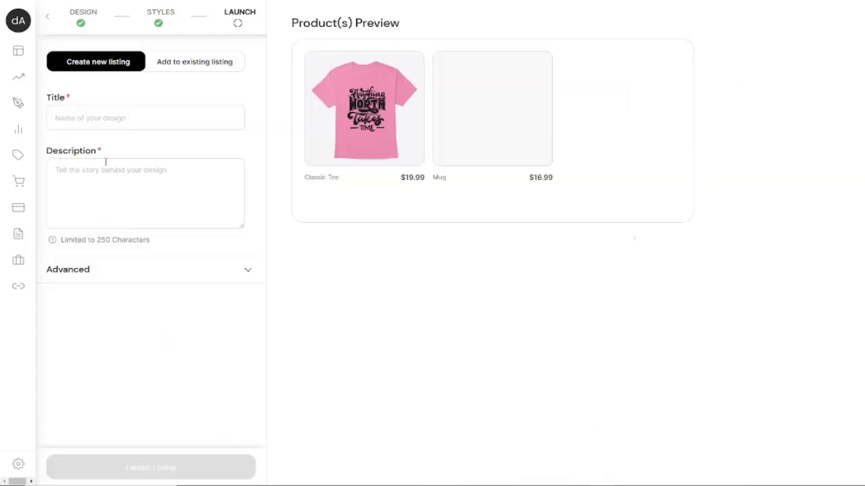
Search Google for "classic t shirts" to find wording for the listing title.
{"action": "left_click", "coordinate": [127, 122]}
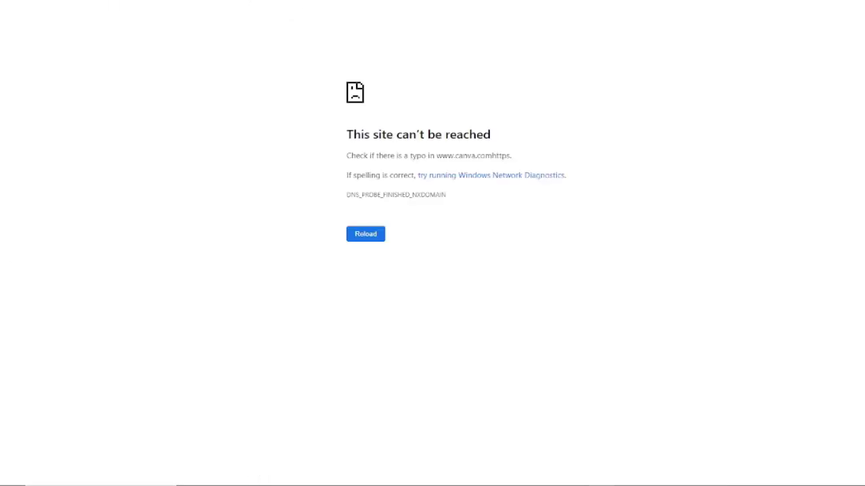
{"action": "type", "text": "classi"}
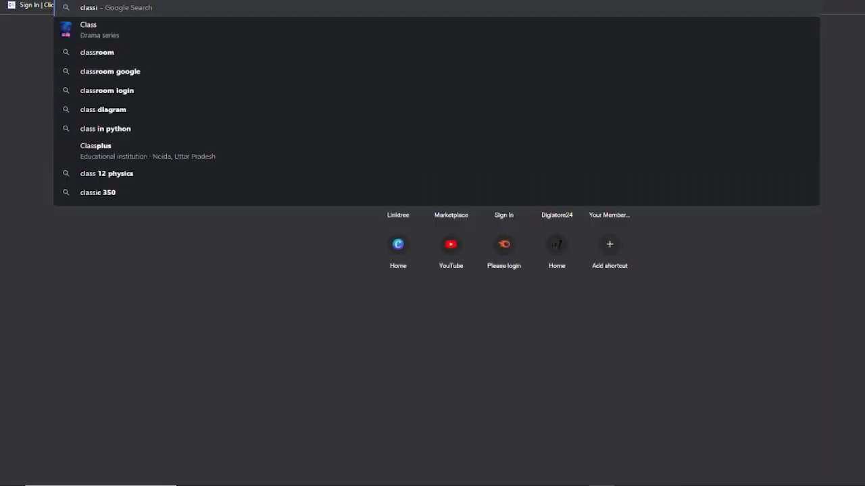
{"action": "type", "text": "c tsh"}
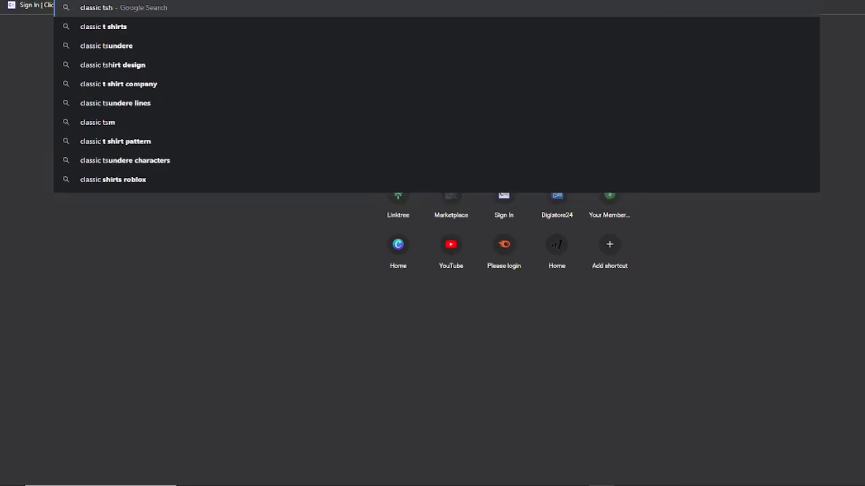
{"action": "key", "text": "BackSpace"}
{"action": "key", "text": "BackSpace"}
{"action": "type", "text": "shirts"}
{"action": "key", "text": "Return"}
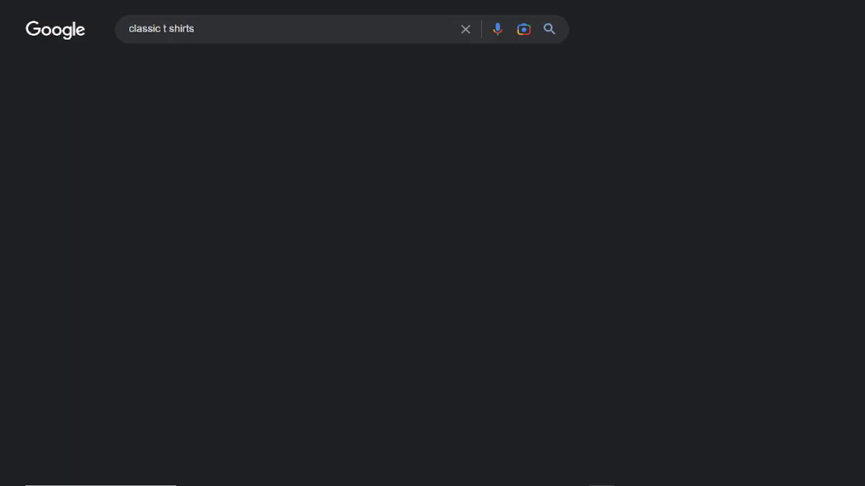
Copy a heading from the classic T-shirt search results and paste it as the listing title.
{"action": "scroll", "coordinate": [110, 271], "scroll_direction": "down", "scroll_amount": 4}
{"action": "scroll", "coordinate": [109, 250], "scroll_direction": "down", "scroll_amount": 10}
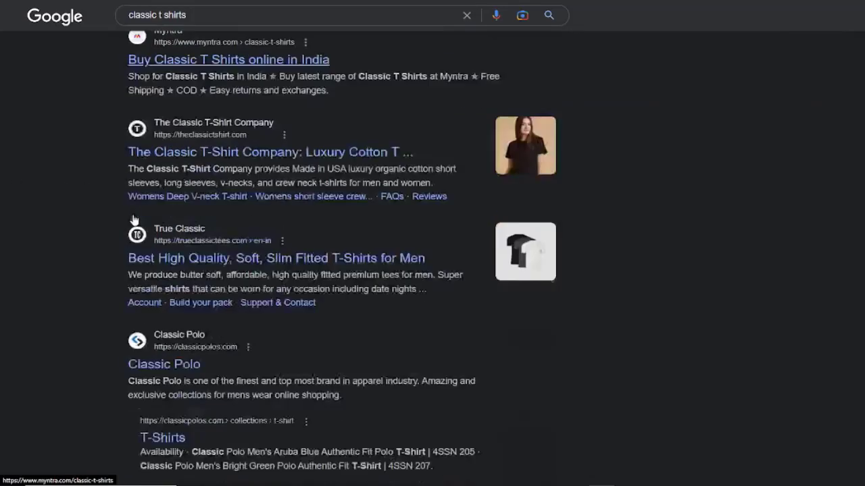
{"action": "scroll", "coordinate": [109, 249], "scroll_direction": "down", "scroll_amount": 11}
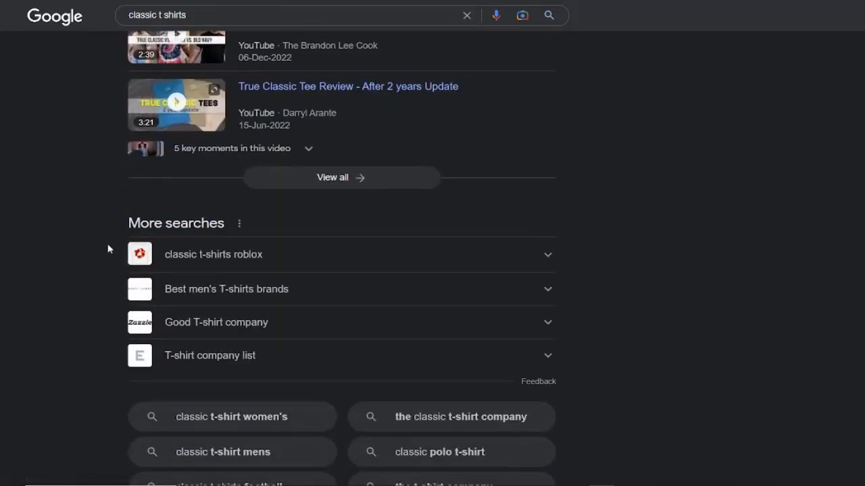
{"action": "scroll", "coordinate": [226, 295], "scroll_direction": "down", "scroll_amount": 3}
{"action": "scroll", "coordinate": [226, 295], "scroll_direction": "up", "scroll_amount": 12}
{"action": "scroll", "coordinate": [190, 314], "scroll_direction": "up", "scroll_amount": 10}
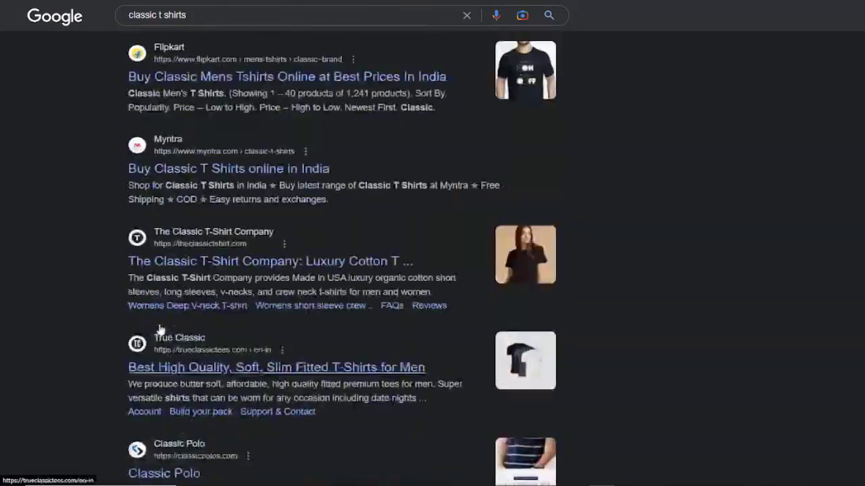
{"action": "scroll", "coordinate": [108, 313], "scroll_direction": "down", "scroll_amount": 3}
{"action": "left_click_drag", "start_coordinate": [124, 247], "coordinate": [443, 237]}
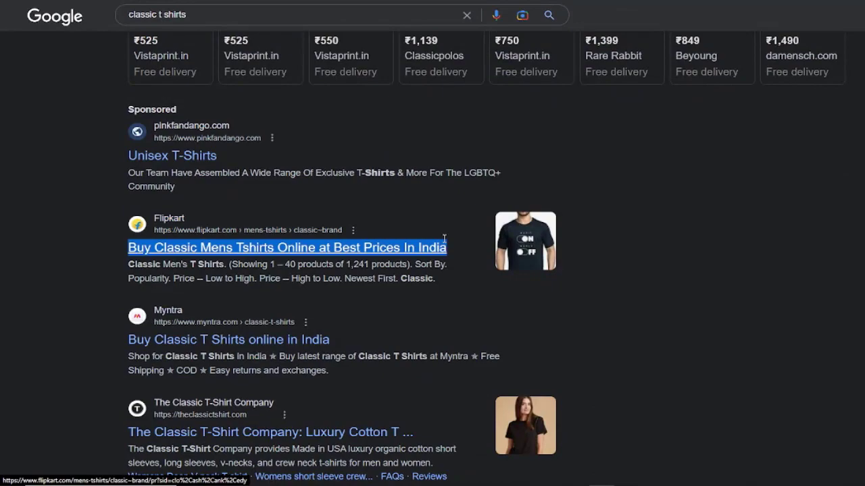
{"action": "left_click_drag", "start_coordinate": [88, 332], "coordinate": [284, 329]}
{"action": "key", "text": "ctrl+c"}
{"action": "key", "text": "alt+Tab"}
{"action": "key", "text": "ctrl+v"}
Copy "Classic Men's T Shirts" from the Google search results and paste it as the first line of the listing description.
{"action": "left_click", "coordinate": [159, 187]}
{"action": "key", "text": "alt+Tab"}
{"action": "left_click", "coordinate": [134, 279]}
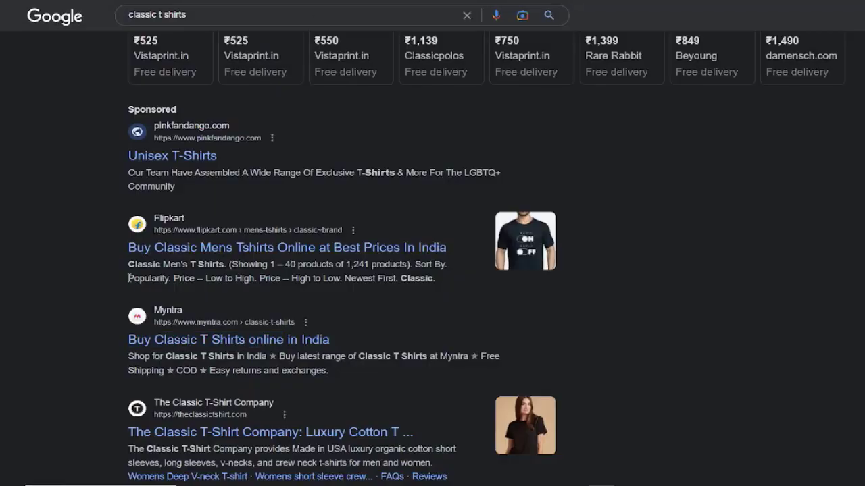
{"action": "left_click_drag", "start_coordinate": [126, 270], "coordinate": [224, 265]}
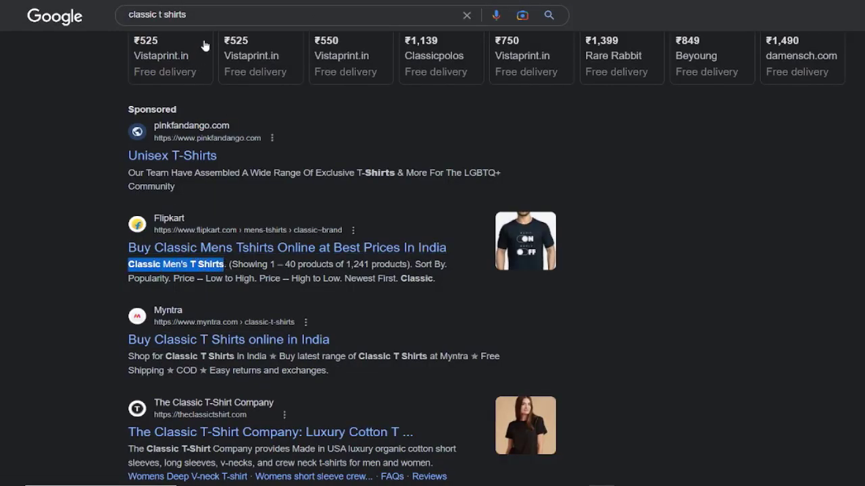
{"action": "key", "text": "alt+Tab"}
{"action": "key", "text": "ctrl+v"}
{"action": "triple_click", "coordinate": [148, 172]}
{"action": "key", "text": "BackSpace"}
{"action": "key", "text": "ctrl+v"}
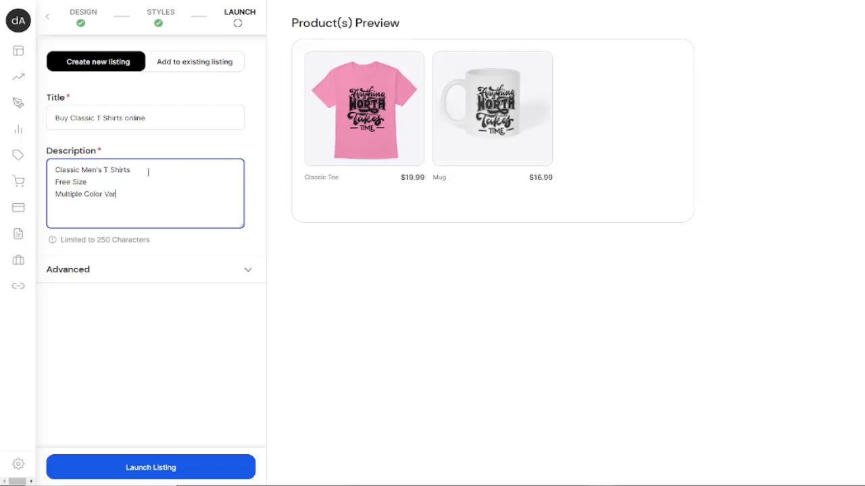
Complete the description with the lines "Free Size", "Multiple Color Variant" and "Luxury Comfort", and launch the listing.
{"action": "type", "text": "t"}
{"action": "key", "text": "Return"}
{"action": "type", "text": "Omf"}
{"action": "left_click", "coordinate": [212, 466]}
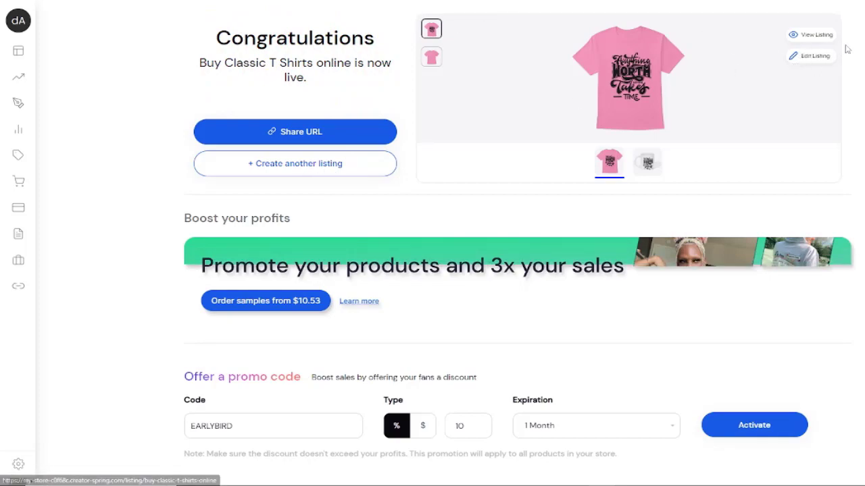
Open the live listing's store page and look through the promo code, social selling and resources sections of the launch confirmation page.
{"action": "left_click", "coordinate": [804, 35]}
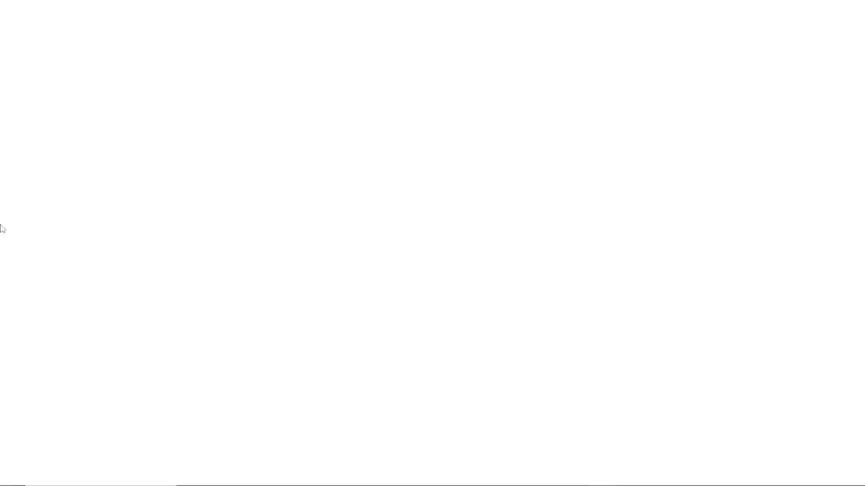
{"action": "scroll", "coordinate": [347, 160], "scroll_direction": "down", "scroll_amount": 3}
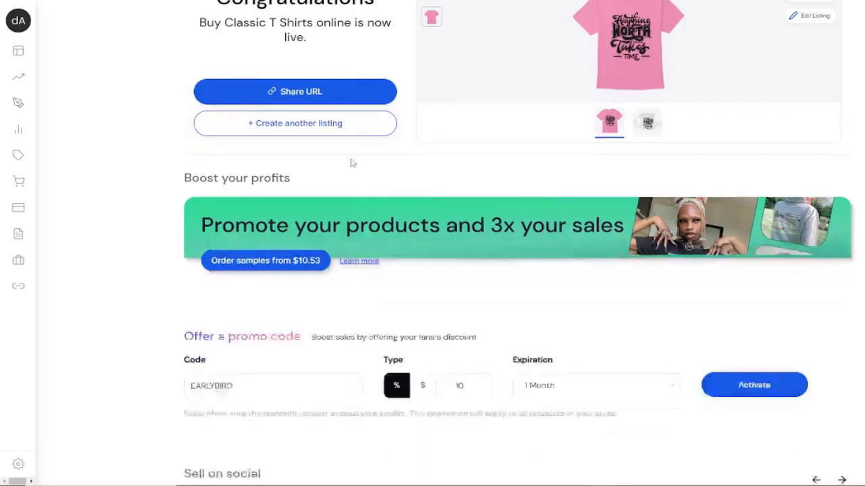
{"action": "scroll", "coordinate": [245, 187], "scroll_direction": "down", "scroll_amount": 3}
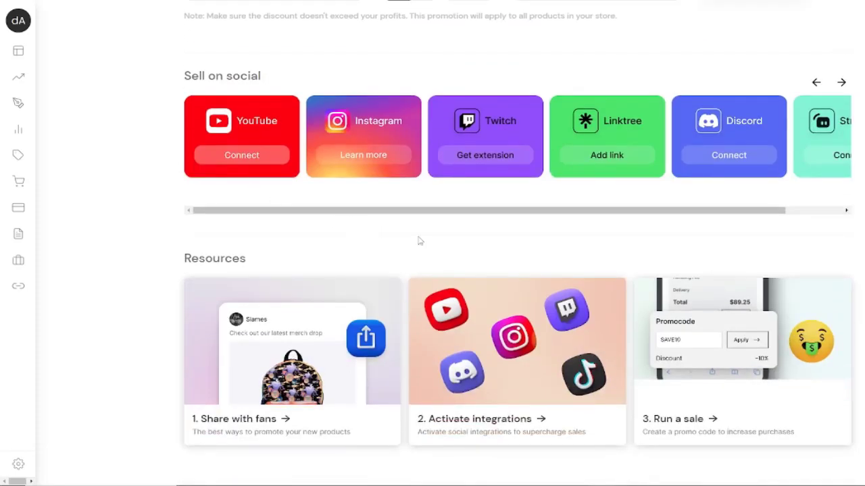
{"action": "scroll", "coordinate": [261, 230], "scroll_direction": "up", "scroll_amount": 4}
{"action": "left_click", "coordinate": [259, 169]}
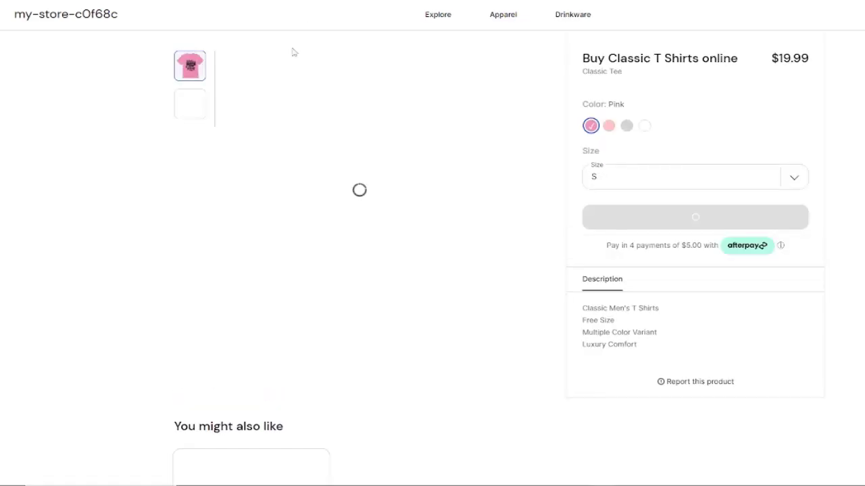
Review the Classic Tee's store page and similar products, and preview the shirt in Pale Pink and Light Steel.
{"action": "scroll", "coordinate": [657, 221], "scroll_direction": "down", "scroll_amount": 2}
{"action": "scroll", "coordinate": [658, 221], "scroll_direction": "up", "scroll_amount": 2}
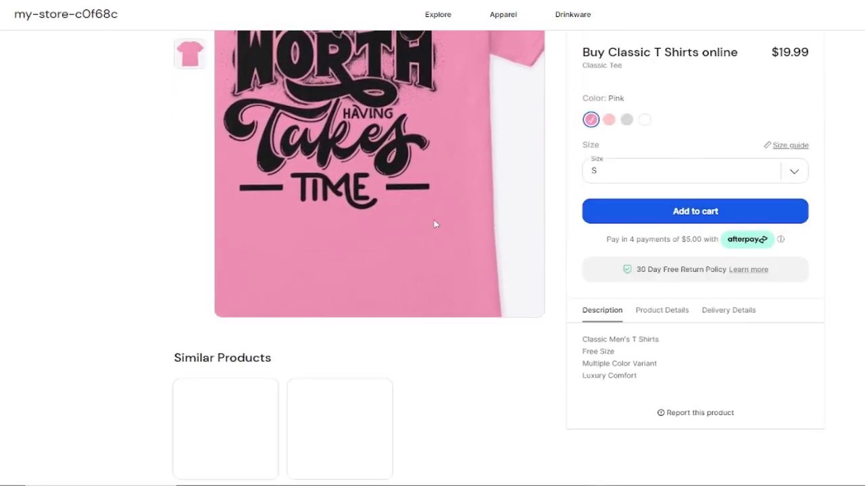
{"action": "scroll", "coordinate": [302, 303], "scroll_direction": "down", "scroll_amount": 2}
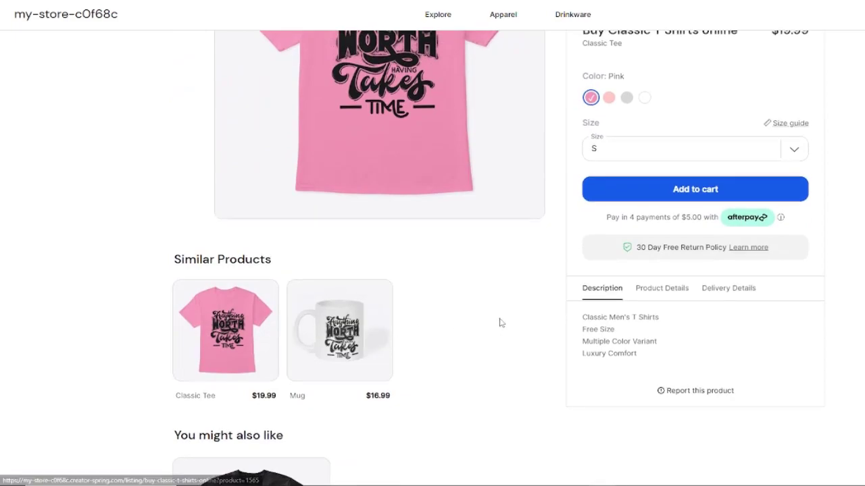
{"action": "scroll", "coordinate": [498, 328], "scroll_direction": "up", "scroll_amount": 2}
{"action": "left_click", "coordinate": [608, 127]}
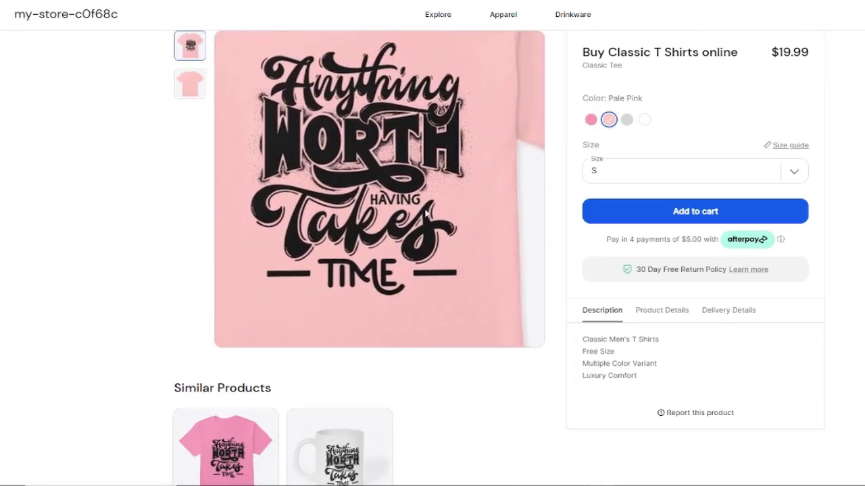
{"action": "left_click", "coordinate": [629, 120]}
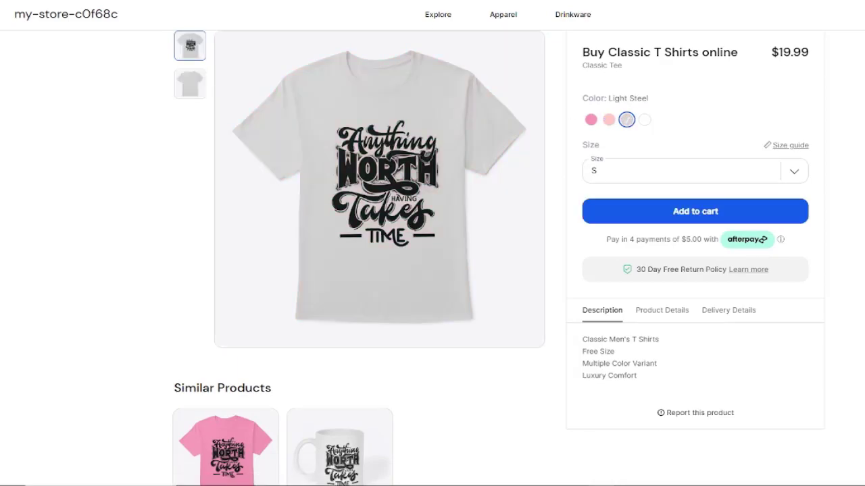